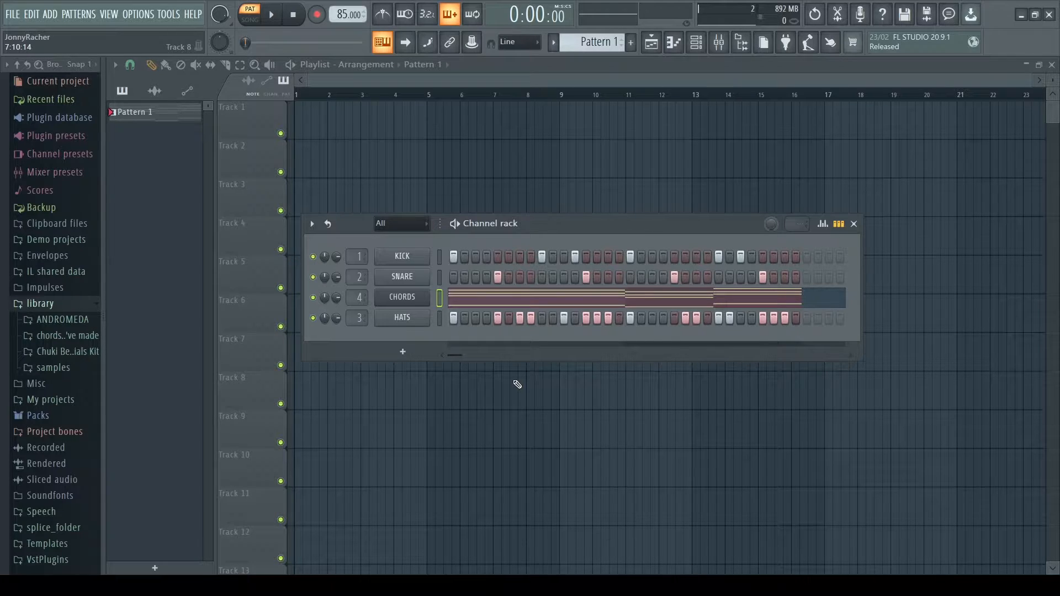
Play Pattern 1 from the start to hear the beat without compression
click(713, 49)
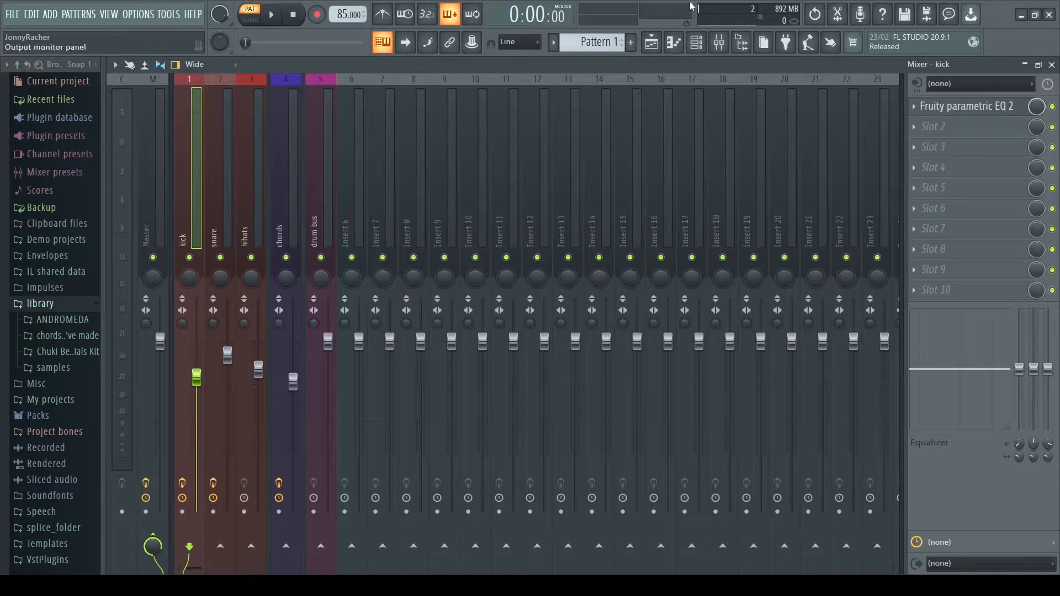
click(1051, 65)
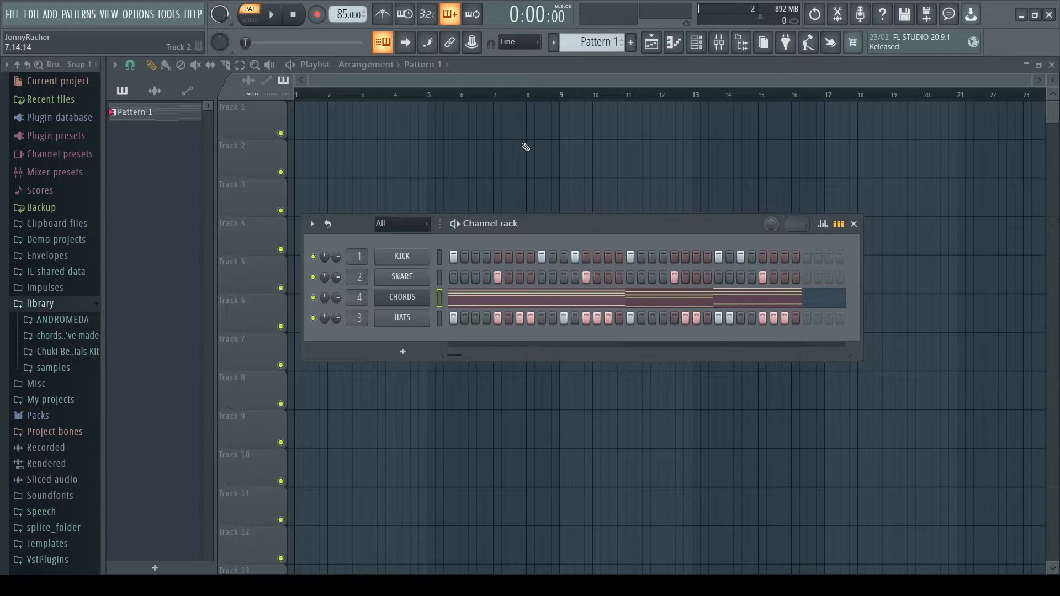
key(space)
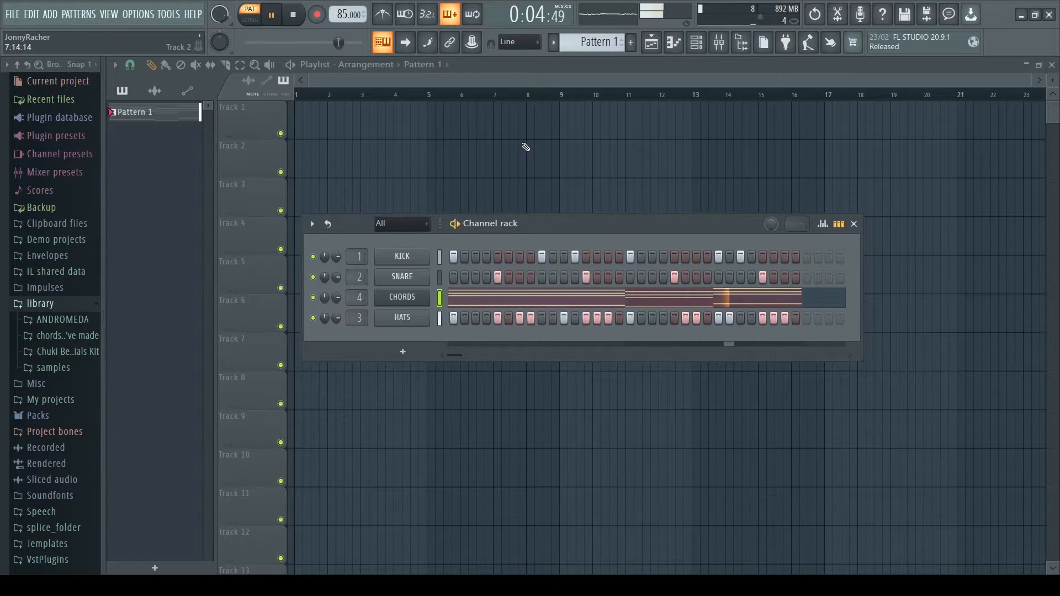
key(space)
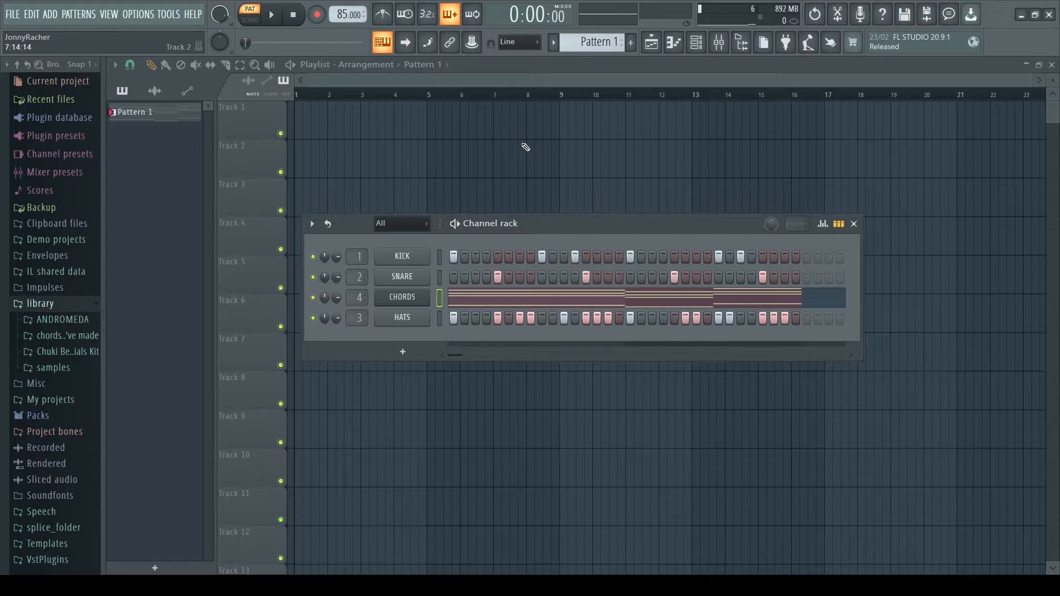
Select the snare track in the mixer and play the pattern to check the track levels
click(719, 43)
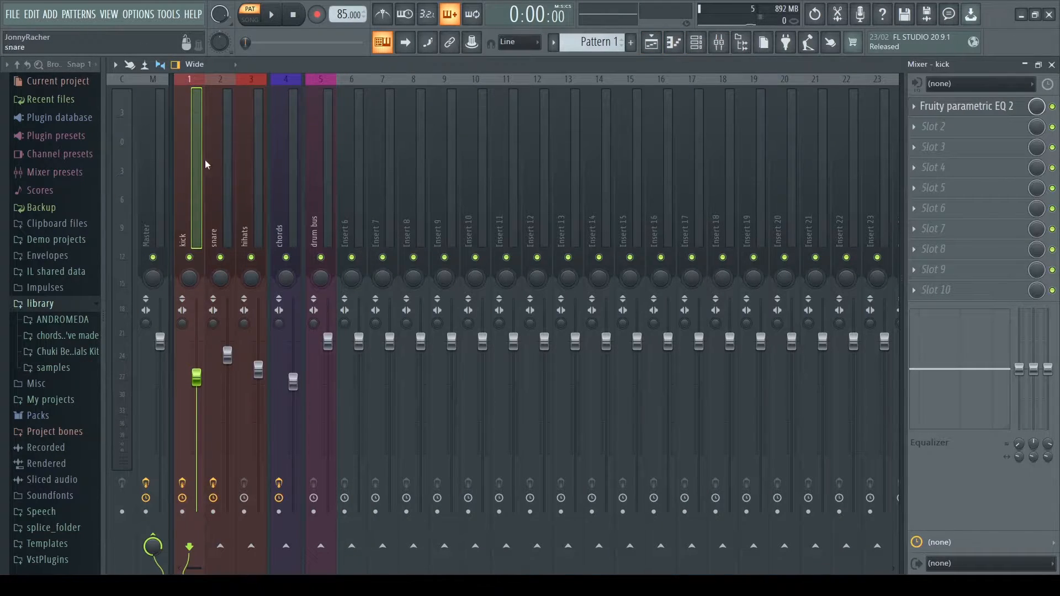
click(216, 172)
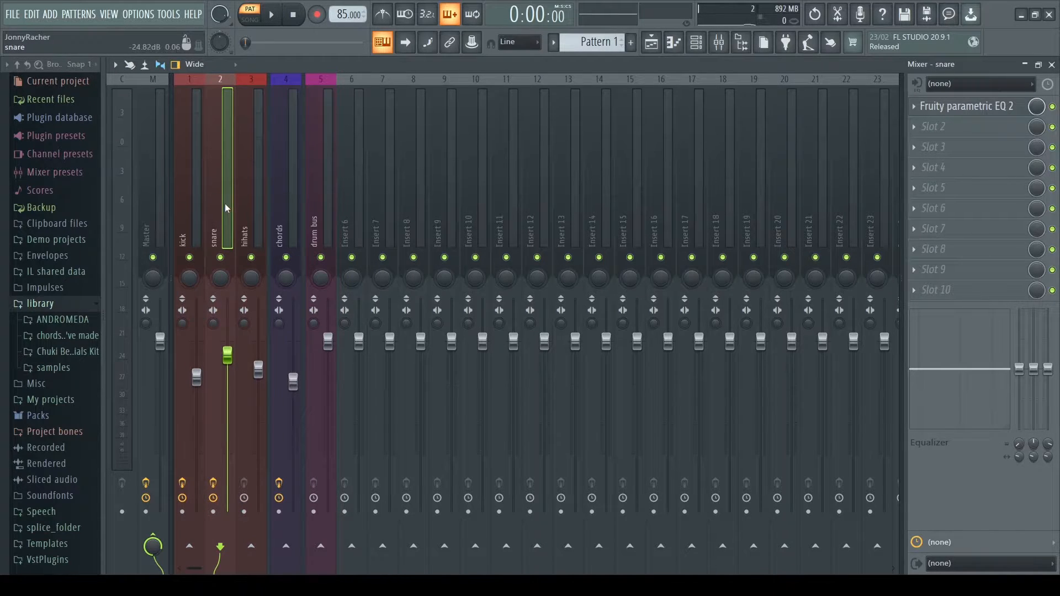
key(space)
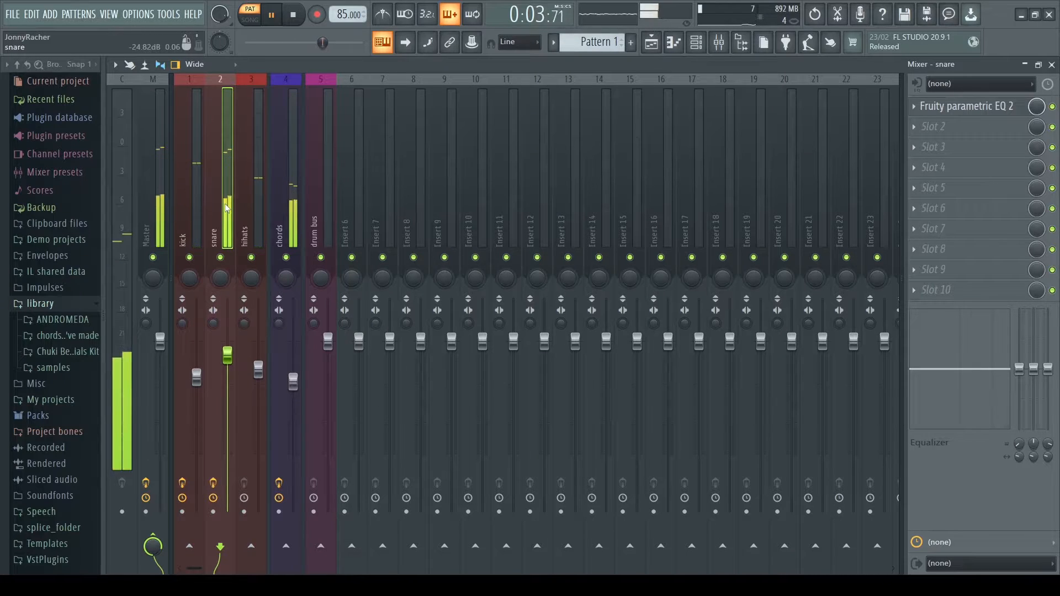
key(space)
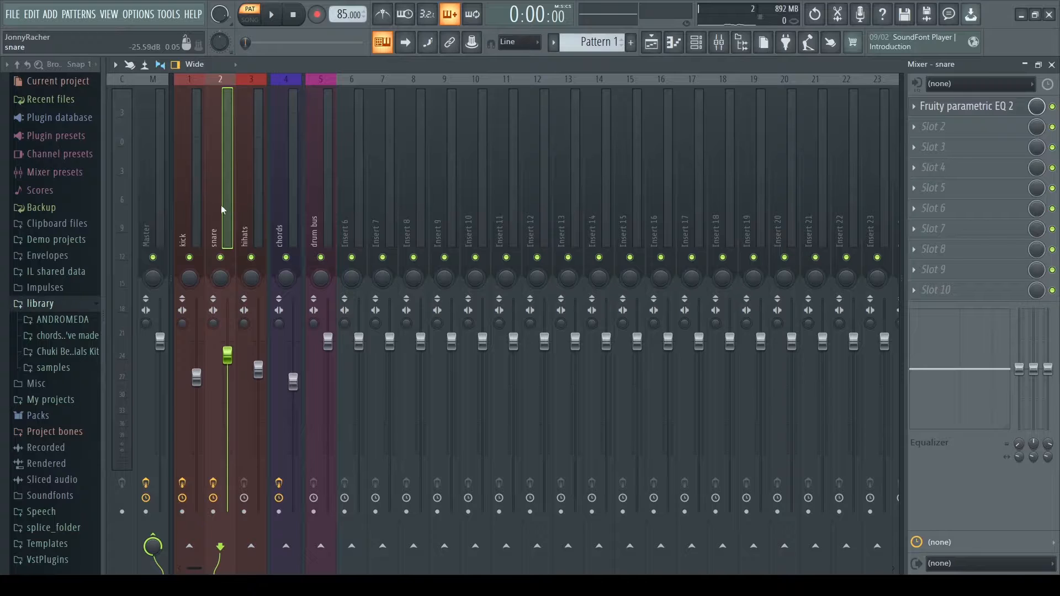
Add a Fruity Compressor to effect slot 2 of the kick track and set its threshold to -6.6 dB
click(190, 204)
click(917, 130)
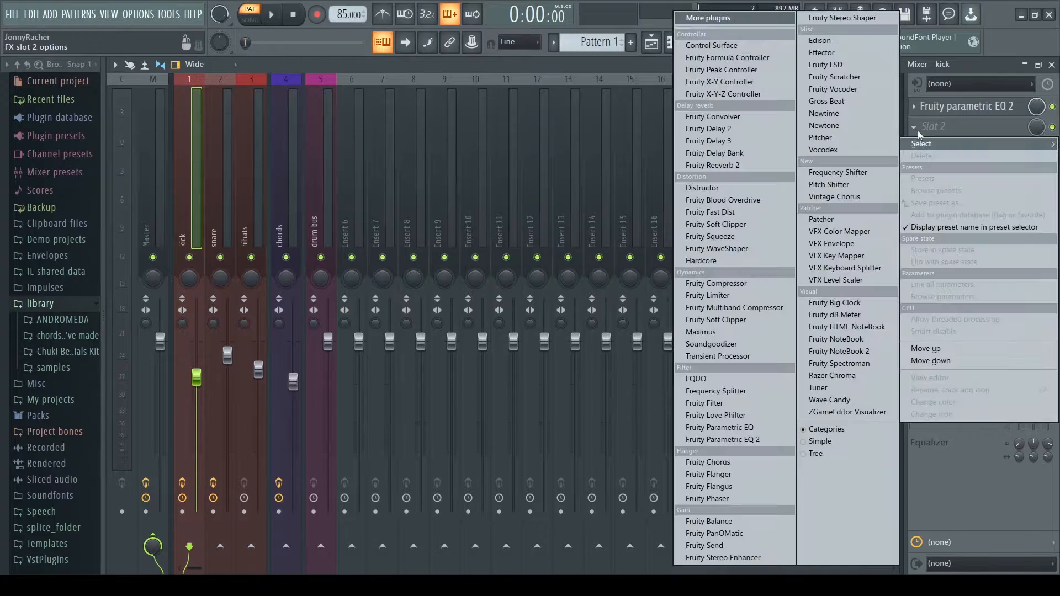
click(743, 285)
drag(360, 204, 484, 229)
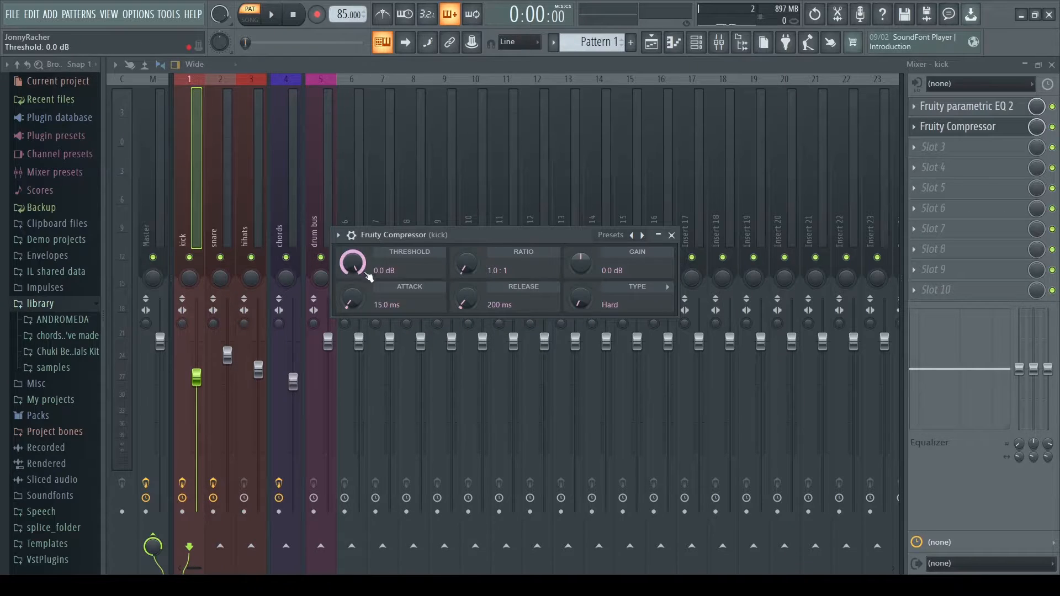
drag(355, 255, 354, 261)
drag(357, 261, 358, 271)
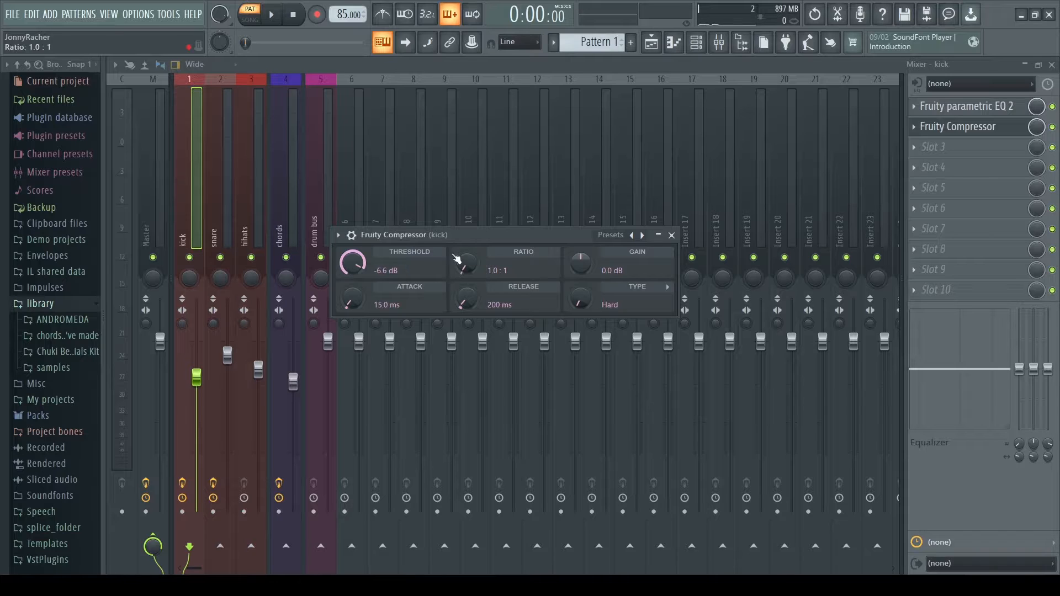
Set the kick compressor to a 3.5:1 ratio, 22.5 ms attack, 244 ms release and 5.1 dB gain
drag(466, 263, 466, 240)
drag(479, 264, 479, 258)
drag(352, 299, 353, 295)
drag(485, 294, 484, 283)
drag(580, 263, 580, 255)
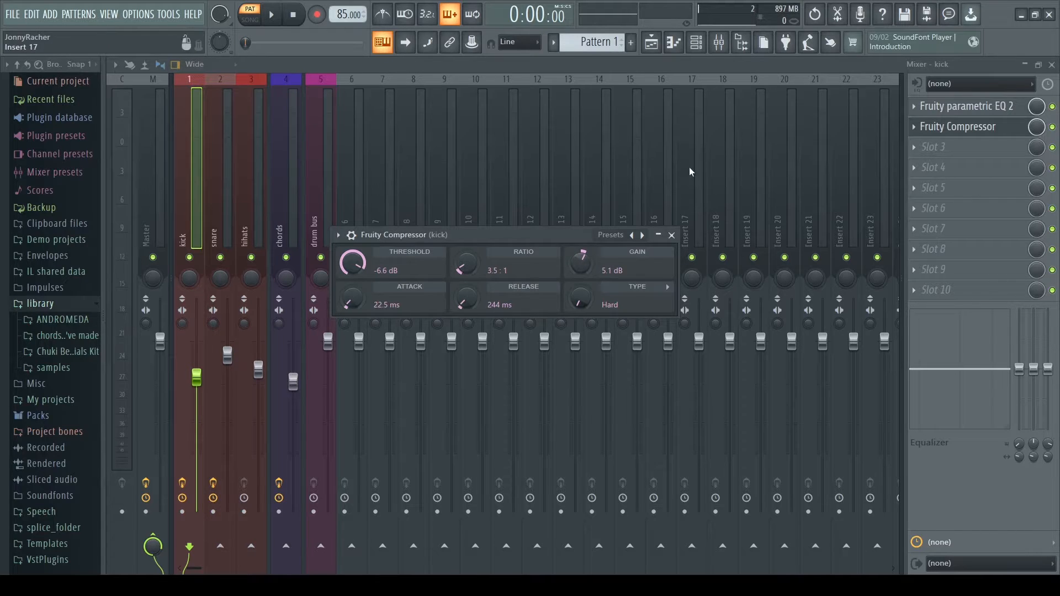
click(674, 237)
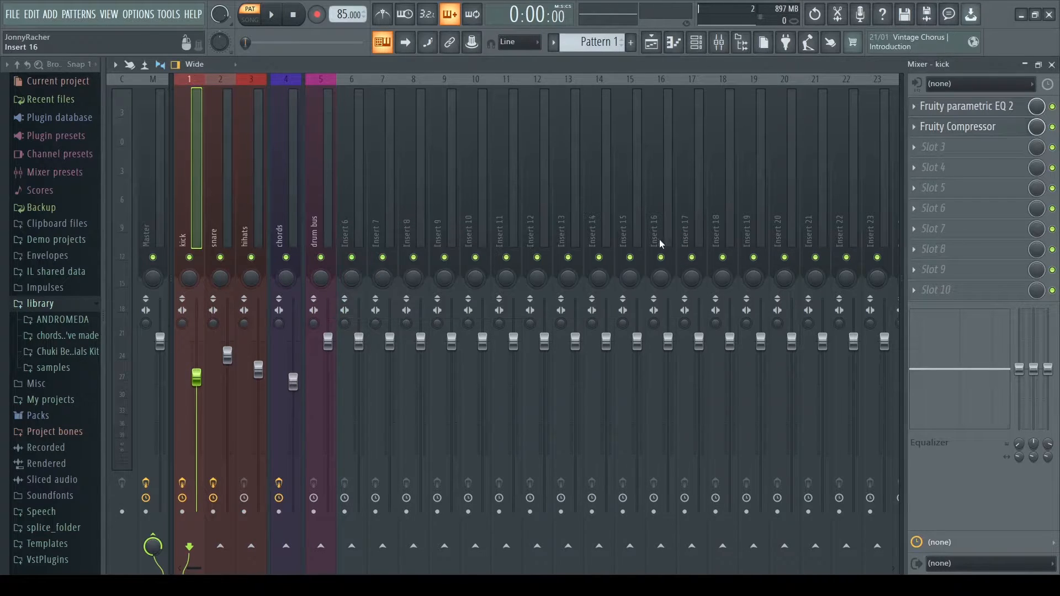
Solo the kick track and compare its playback with the Fruity Compressor bypassed and enabled
right_click(186, 258)
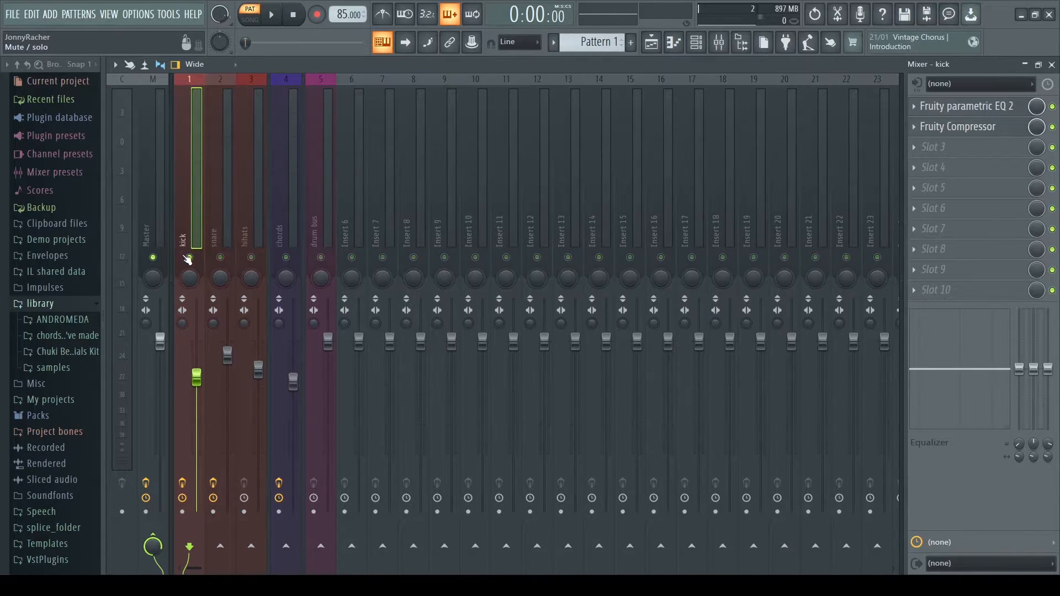
click(1051, 127)
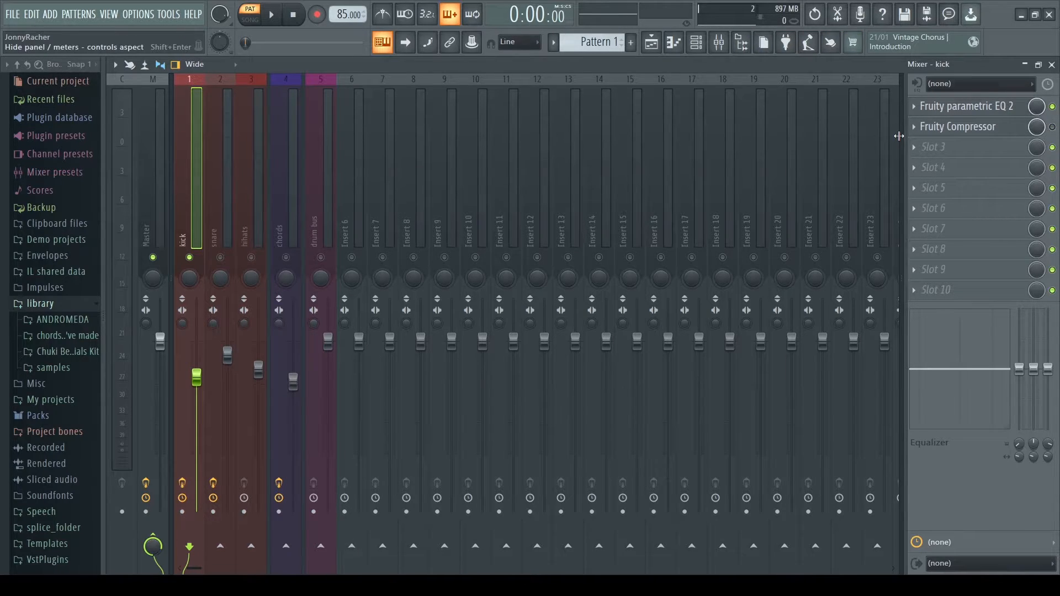
key(space)
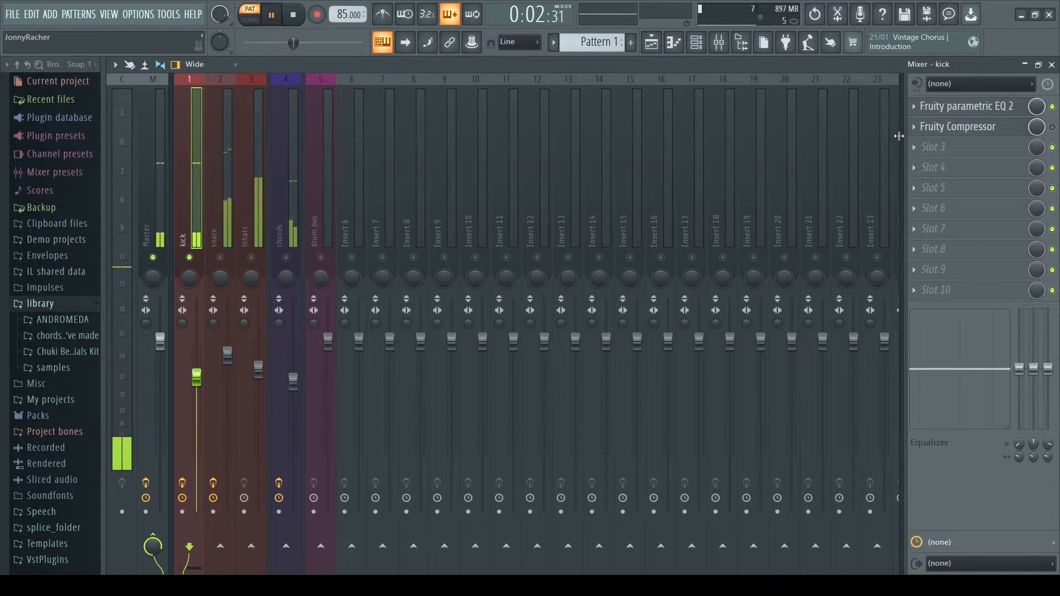
key(space)
click(1052, 128)
key(space)
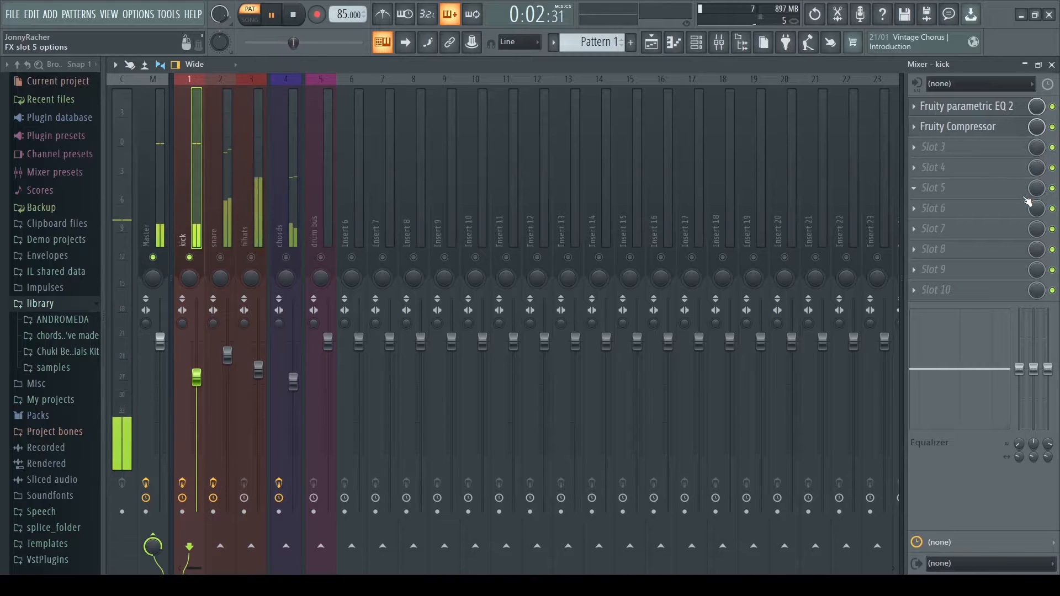
key(space)
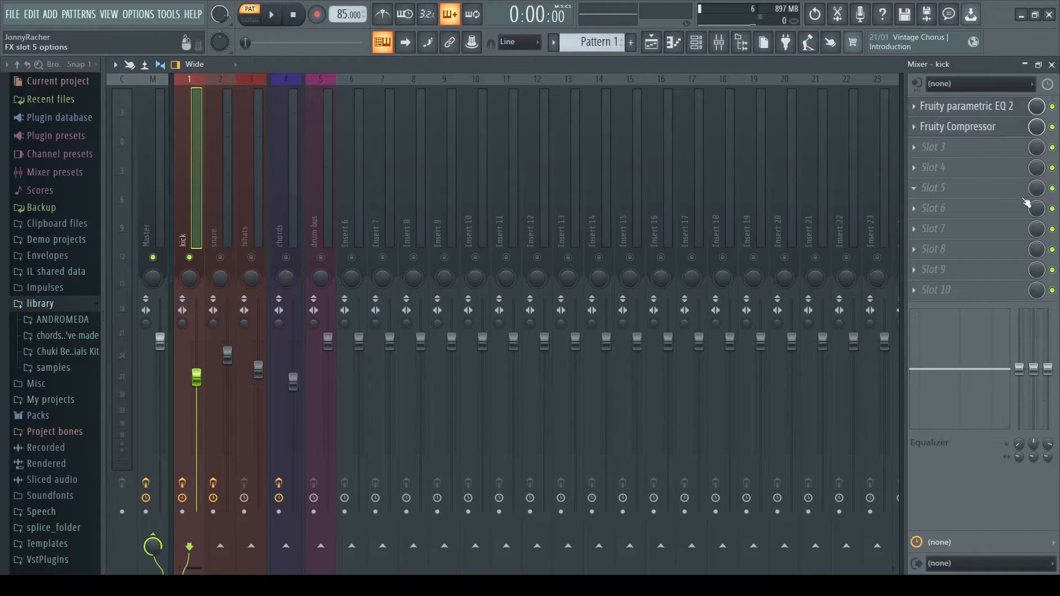
Set the kick compressor's gain to 0.1 dB and play the soloed kick
click(995, 127)
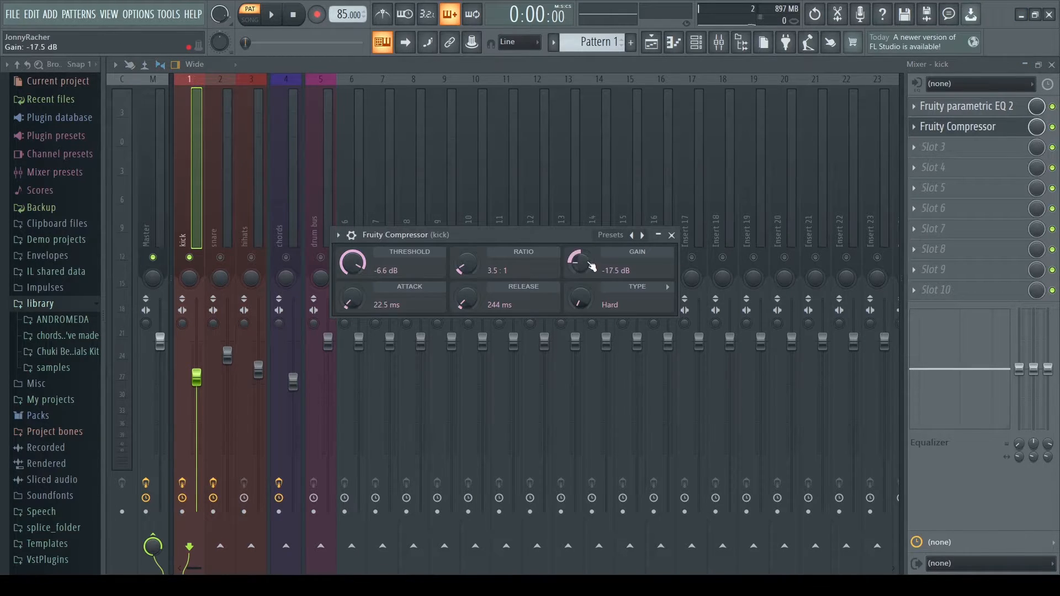
drag(590, 267, 591, 220)
drag(581, 263, 581, 263)
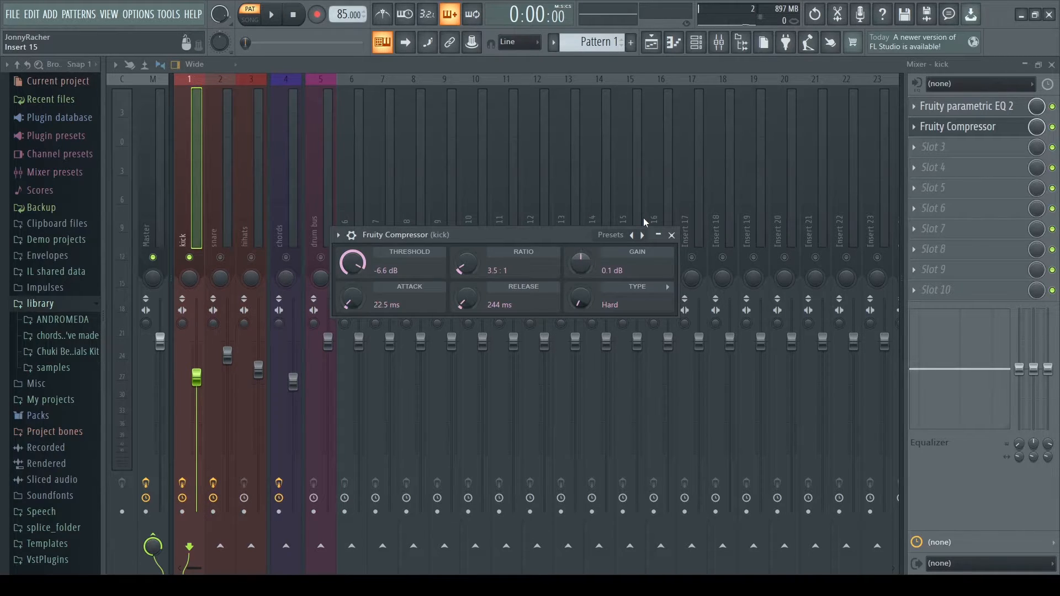
click(671, 235)
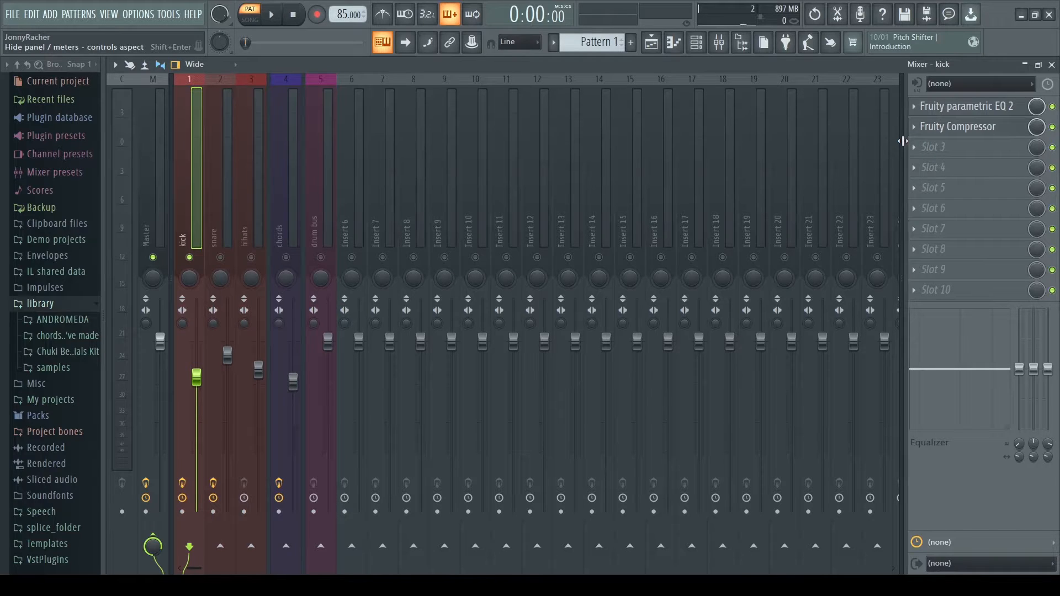
key(space)
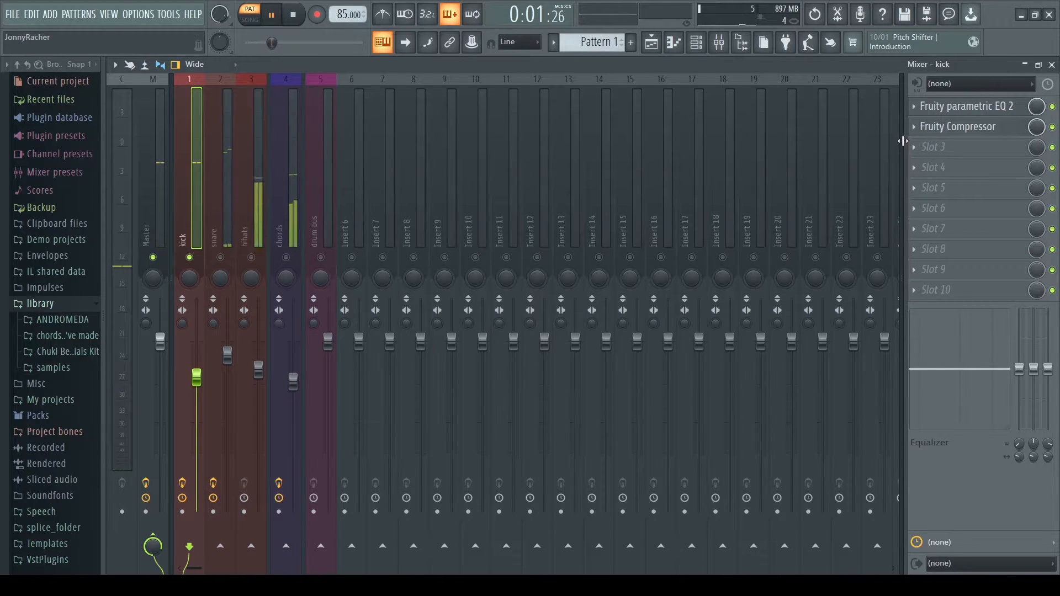
key(space)
Raise the kick compressor's gain to 5.0 dB and play the soloed kick to check it
click(963, 126)
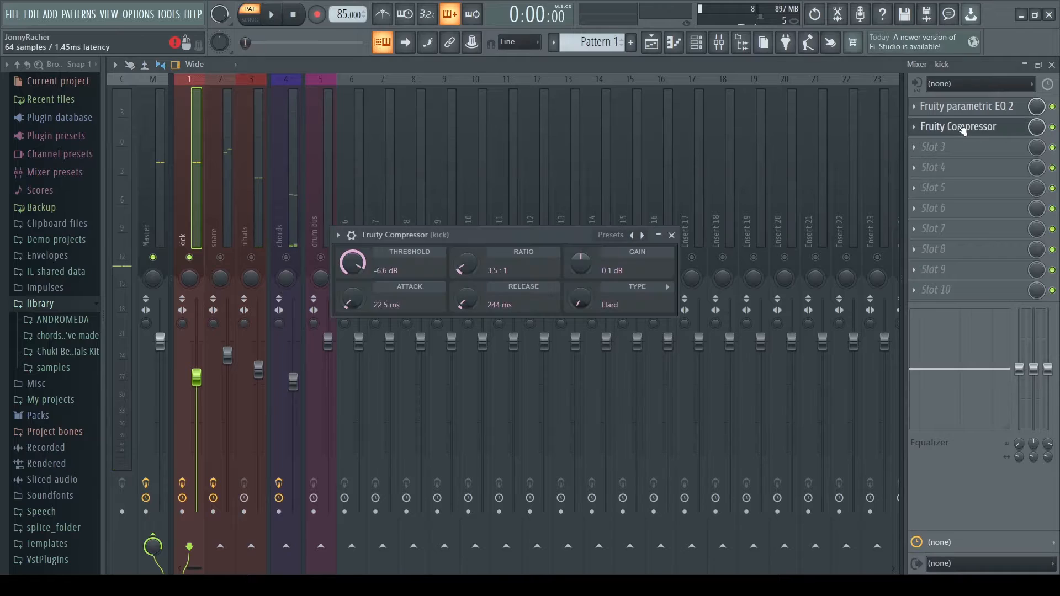
drag(580, 263, 580, 251)
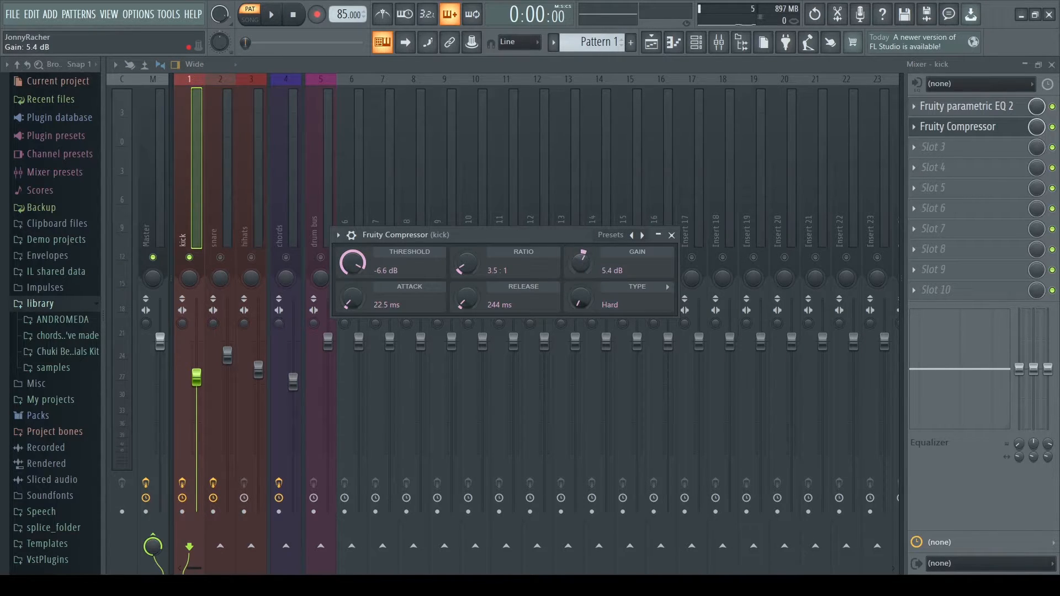
key(space)
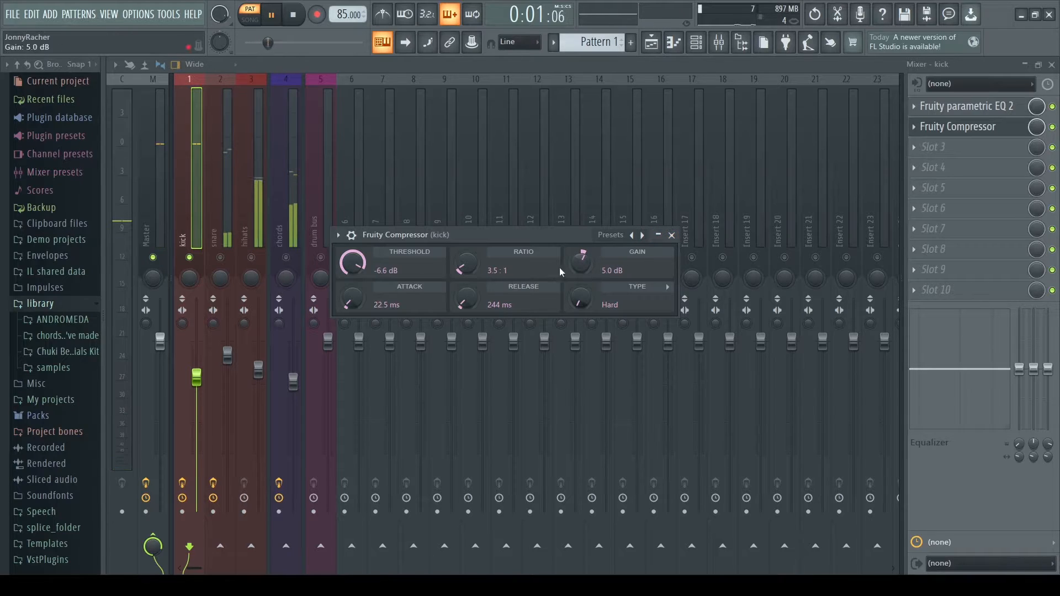
key(space)
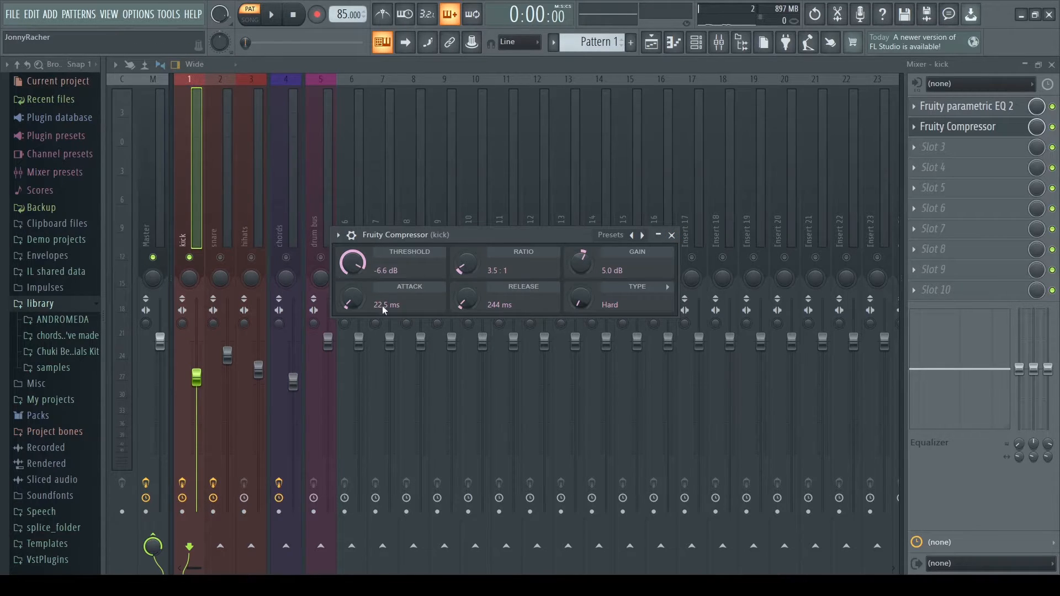
click(671, 235)
Add a Fruity Compressor to effect slot 2 of the soloed snare track with a -7.5 dB threshold and 3.2:1 ratio
click(228, 243)
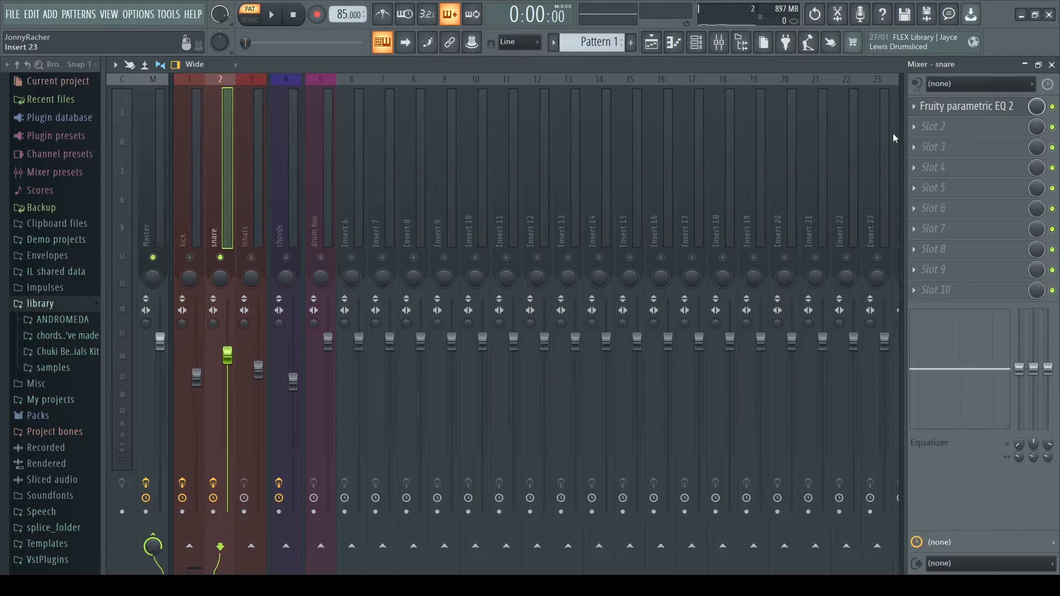
click(912, 128)
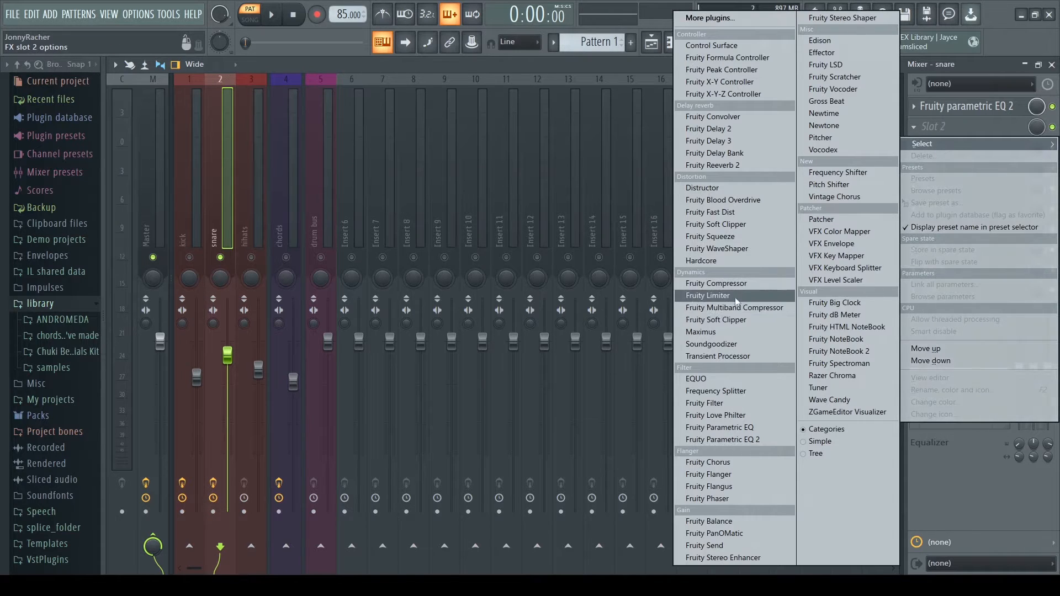
click(716, 283)
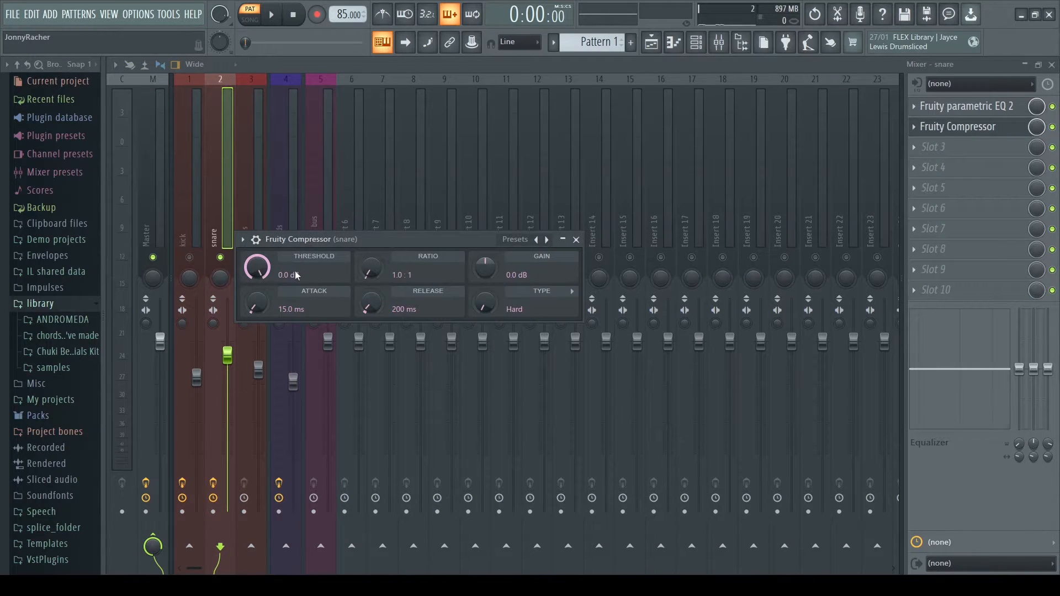
drag(257, 268, 256, 285)
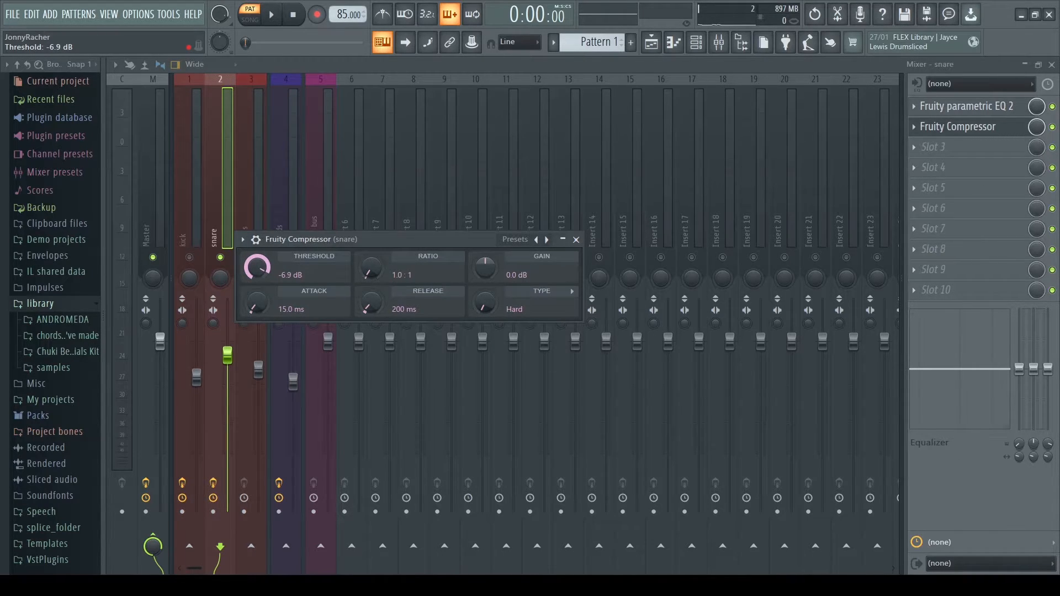
drag(367, 278, 366, 274)
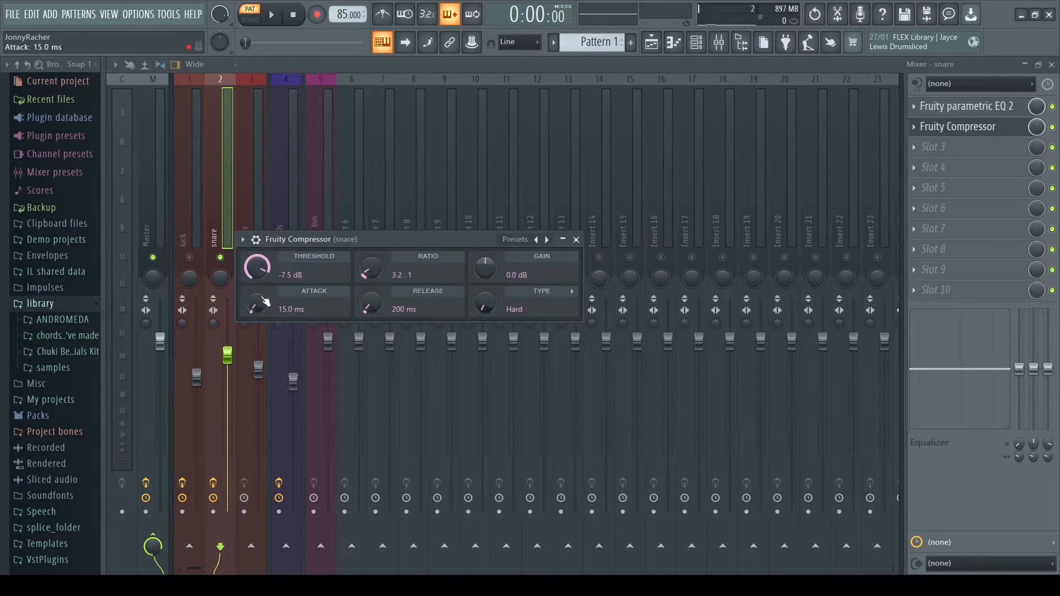
Set the snare compressor's attack to 0.0 ms and play the soloed snare
drag(255, 303, 256, 336)
key(space)
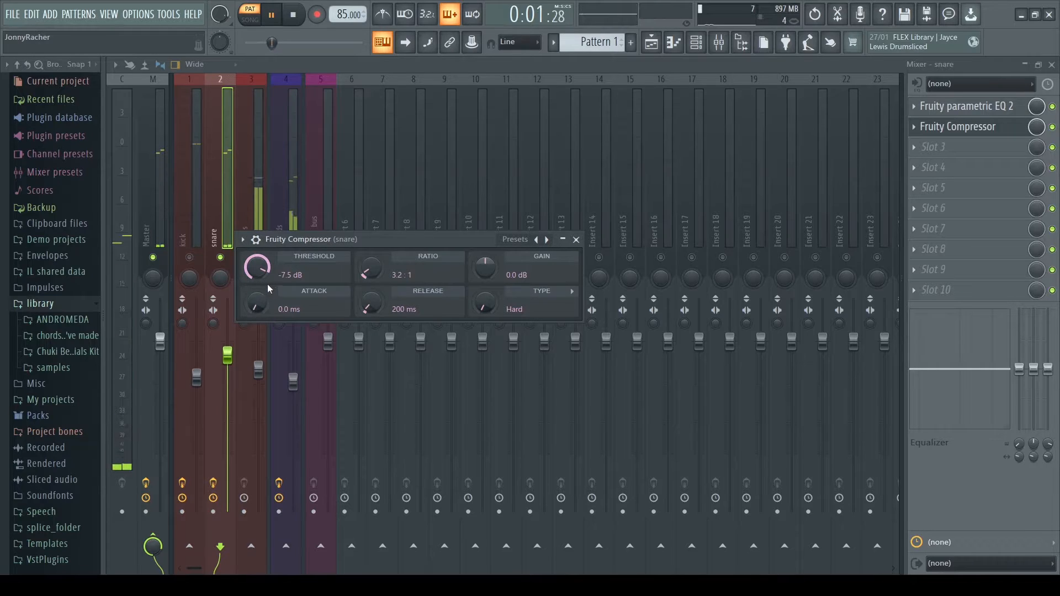
key(space)
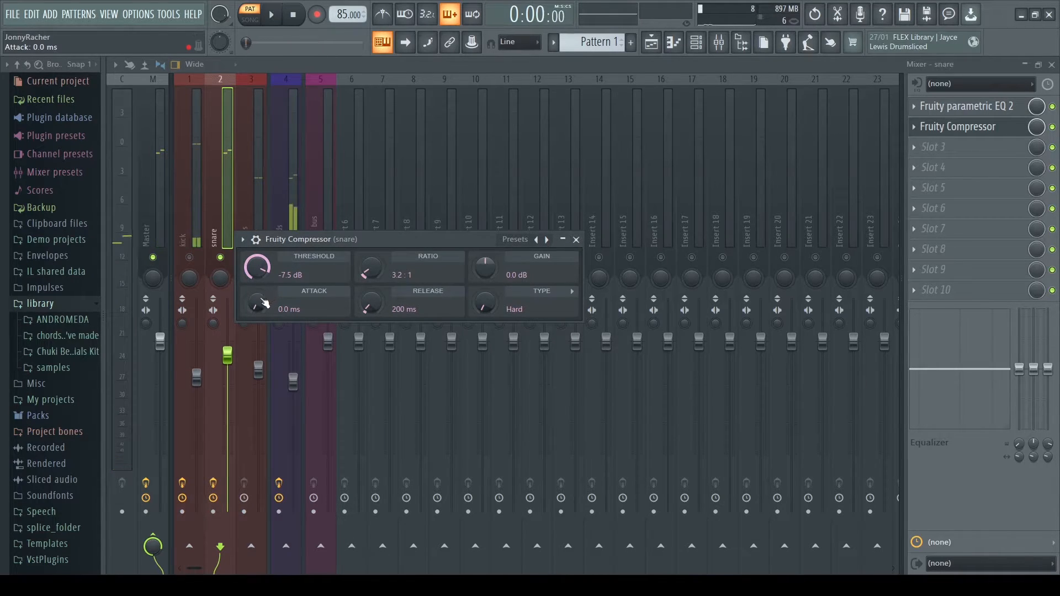
Set the snare compressor's attack to 26.3 ms and play the soloed snare to hear the difference
drag(264, 303, 264, 260)
key(space)
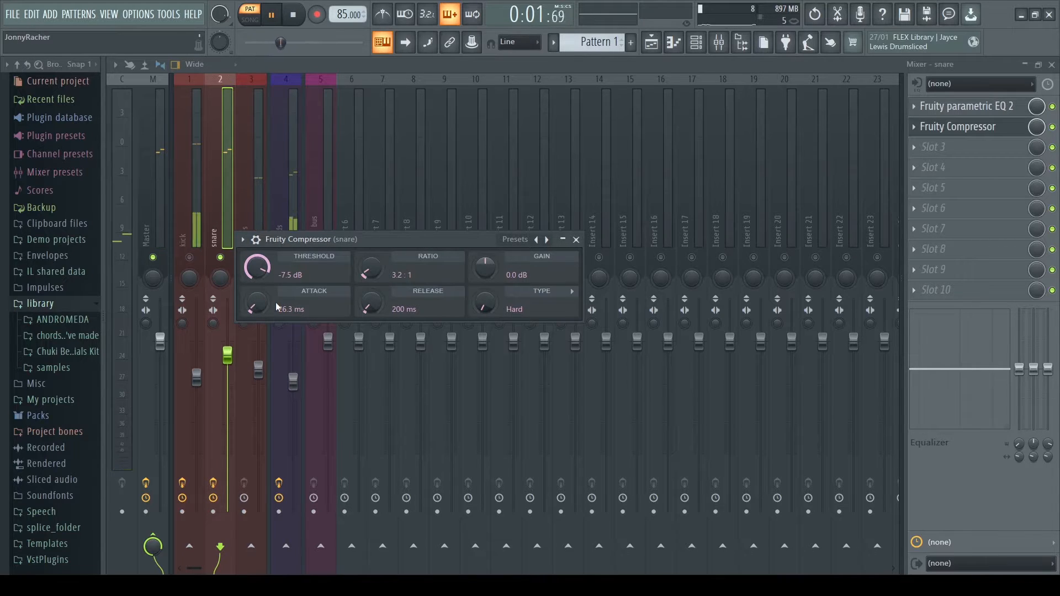
key(space)
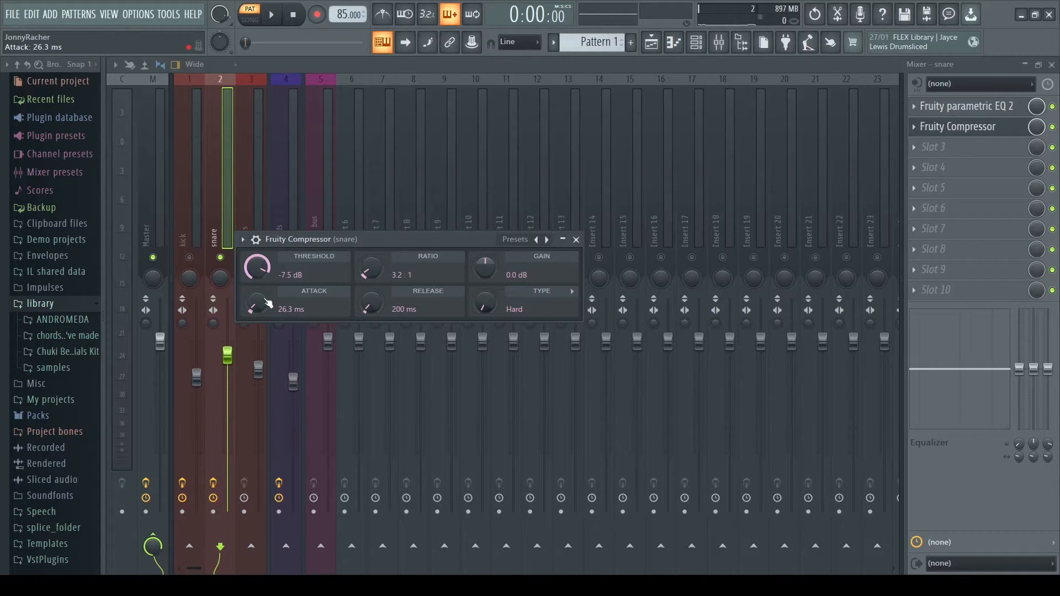
Play the soloed snare with a 0.0 ms compressor attack and readjust the attack to 27.2 ms to compare
drag(256, 303, 260, 301)
key(space)
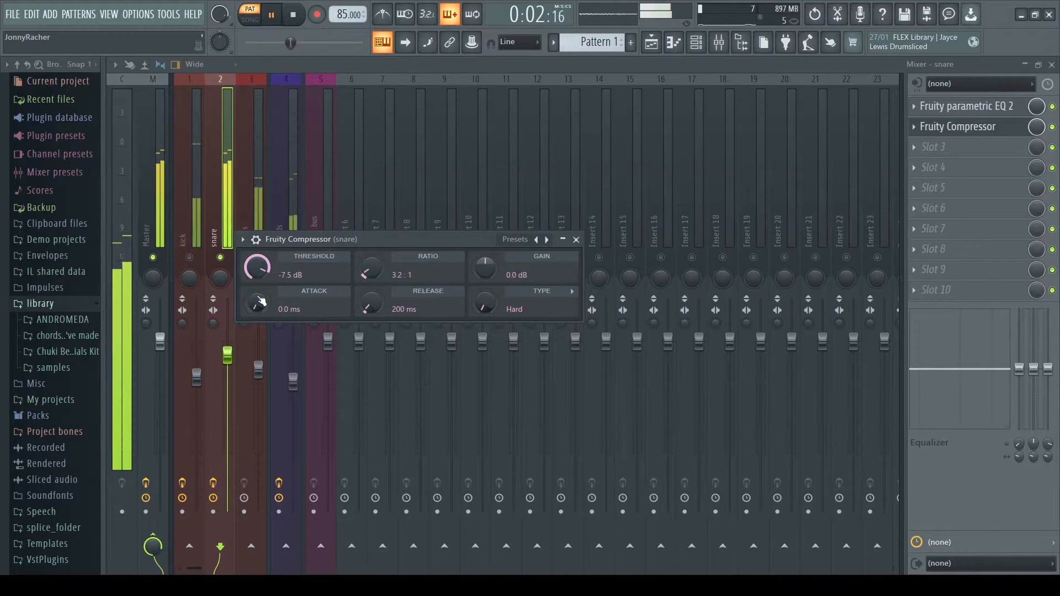
mouse_move(261, 300)
mouse_down()
mouse_move(260, 276)
mouse_move(260, 289)
mouse_up()
key(space)
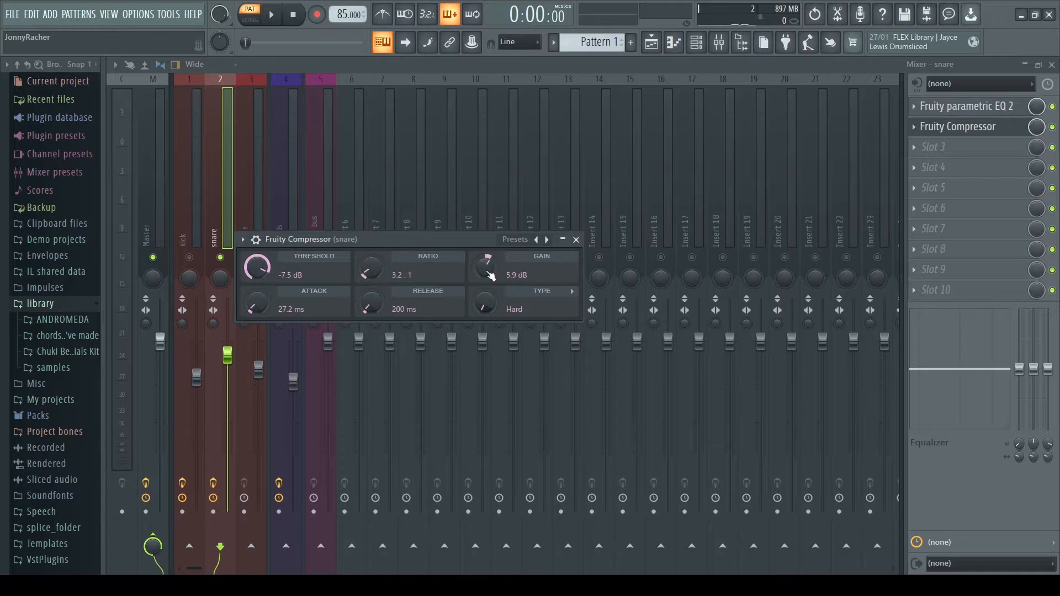
Set the snare compressor's gain to 4.1 dB while the soloed snare plays, and close the compressor
key(space)
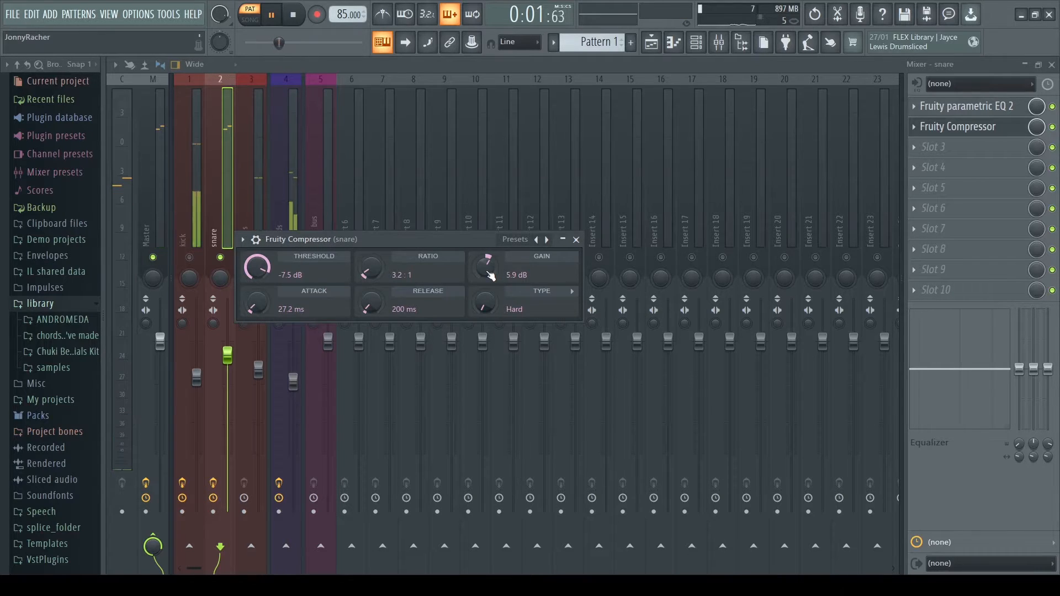
drag(491, 276, 479, 285)
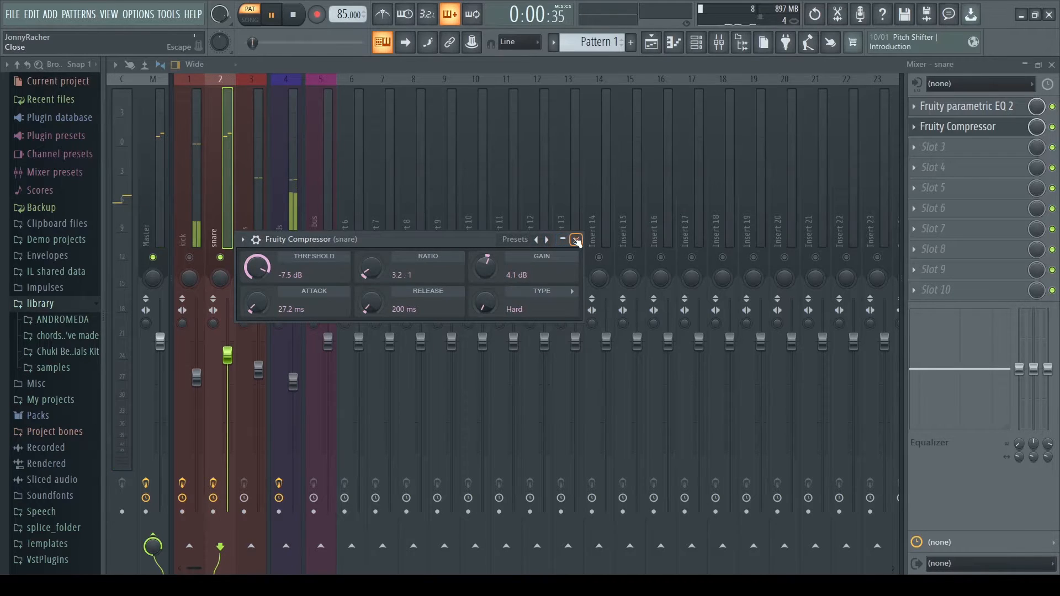
click(563, 239)
key(space)
Set the snare track's volume to -2.2 dB and unsolo it to play the full beat
drag(227, 355, 226, 356)
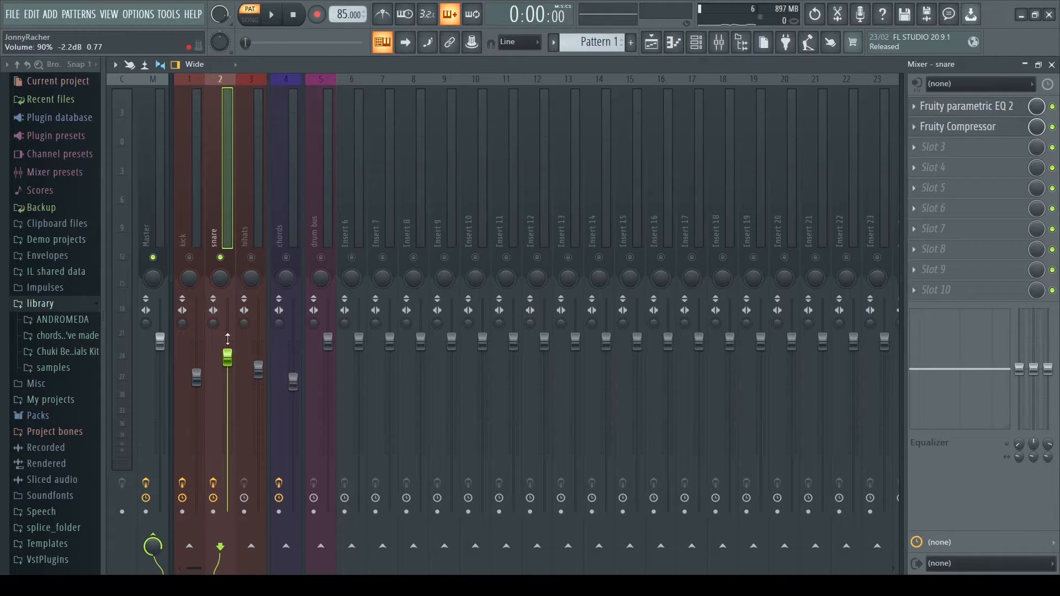
right_click(221, 257)
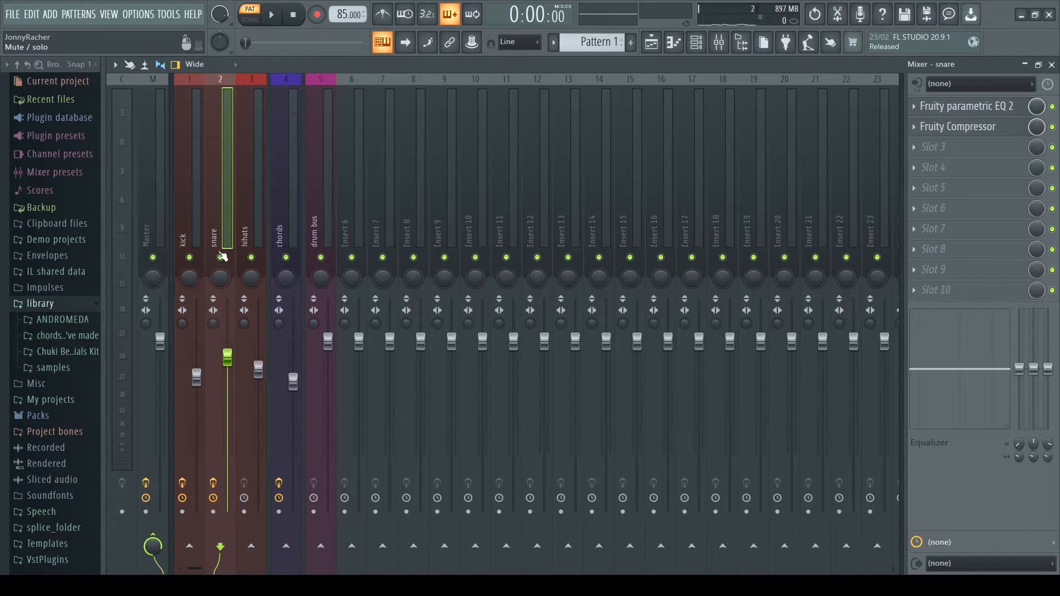
key(space)
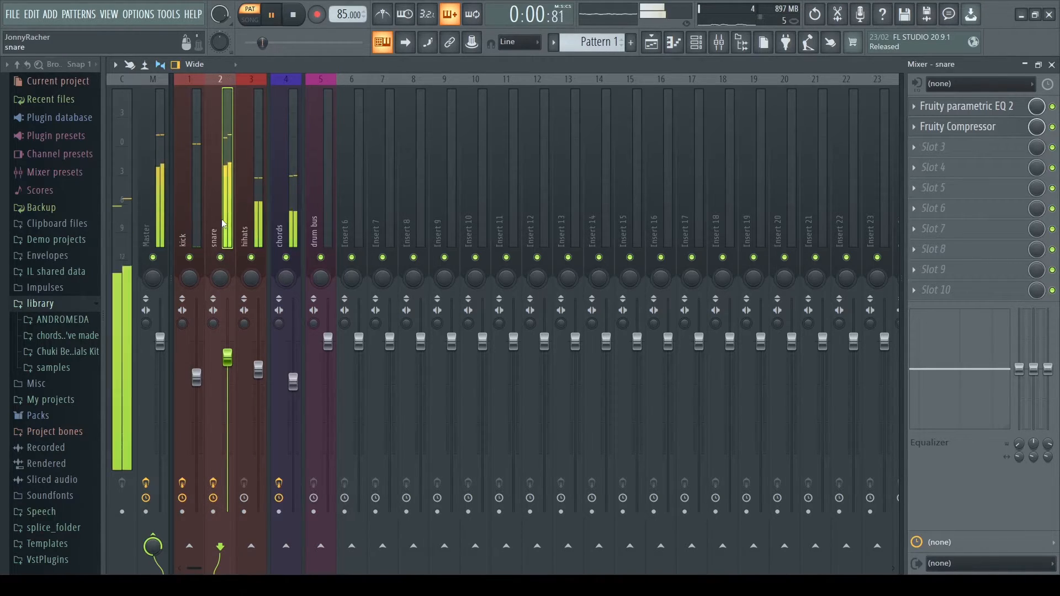
key(space)
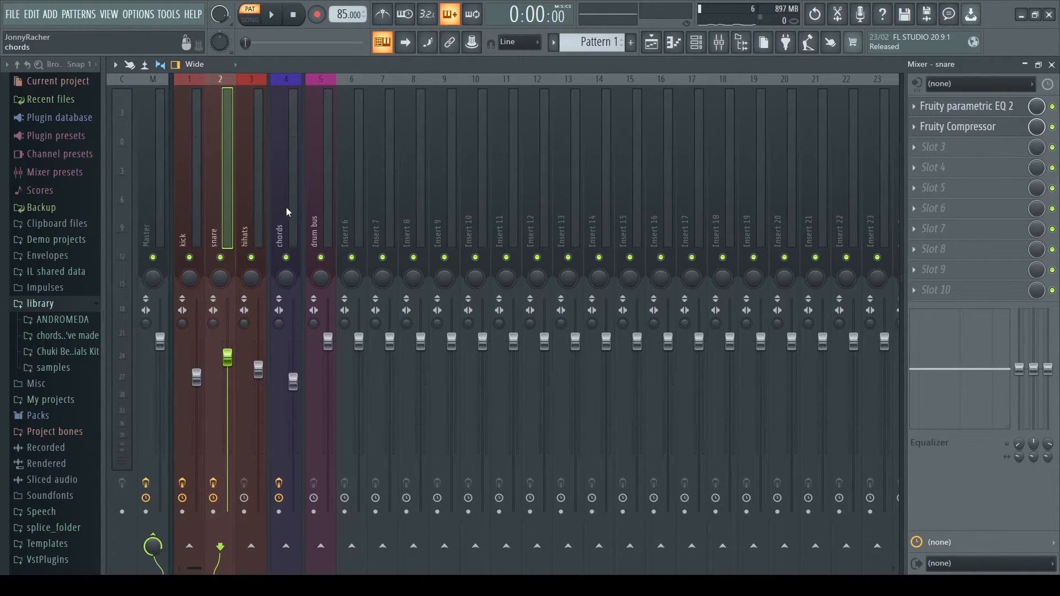
Route the snare and kick tracks to the drum bus, keeping their existing routing to the master
click(313, 204)
click(223, 213)
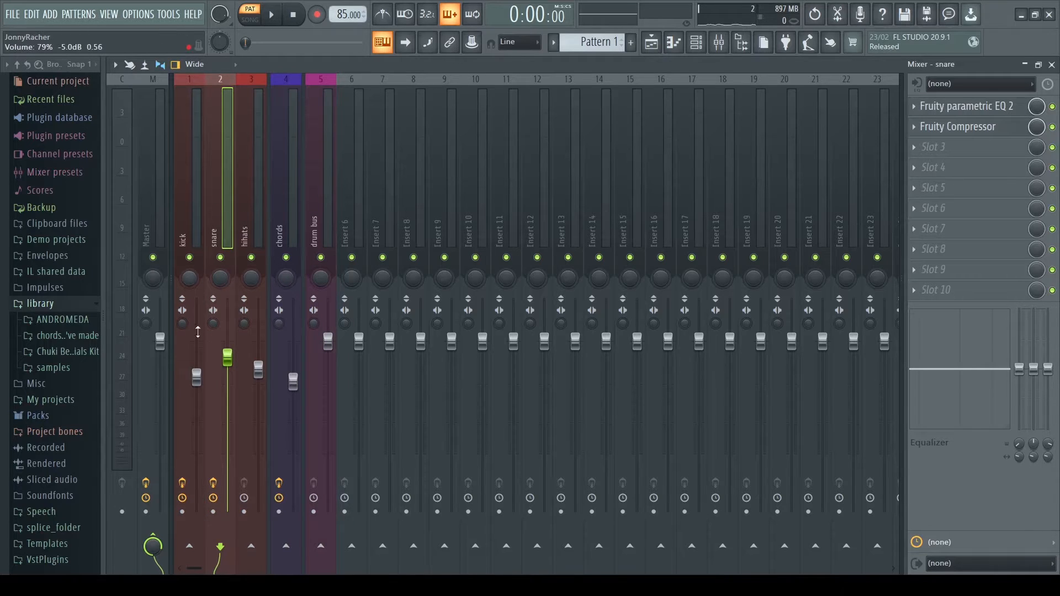
right_click(322, 548)
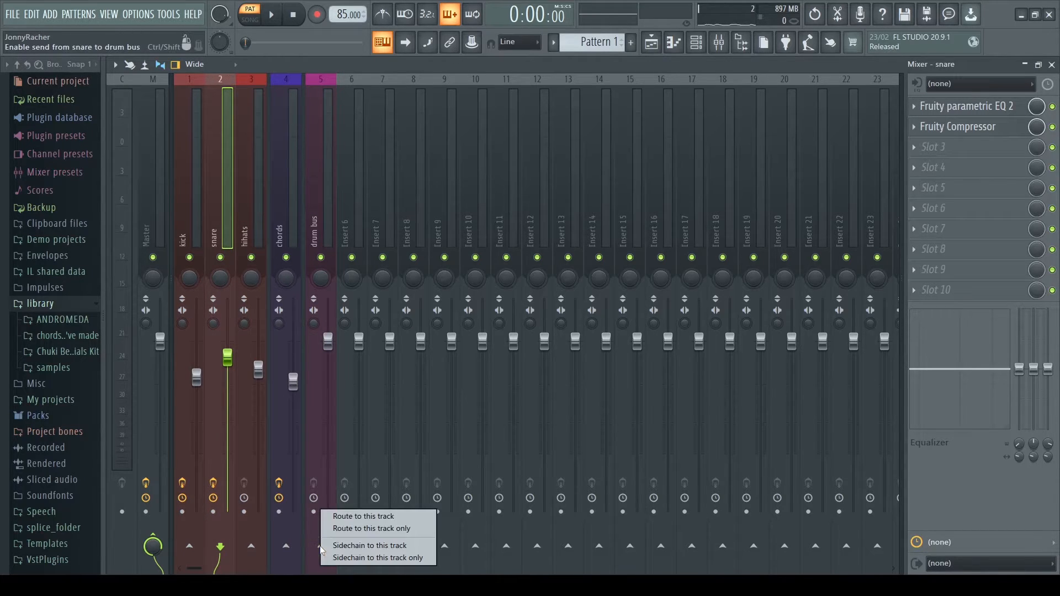
click(337, 517)
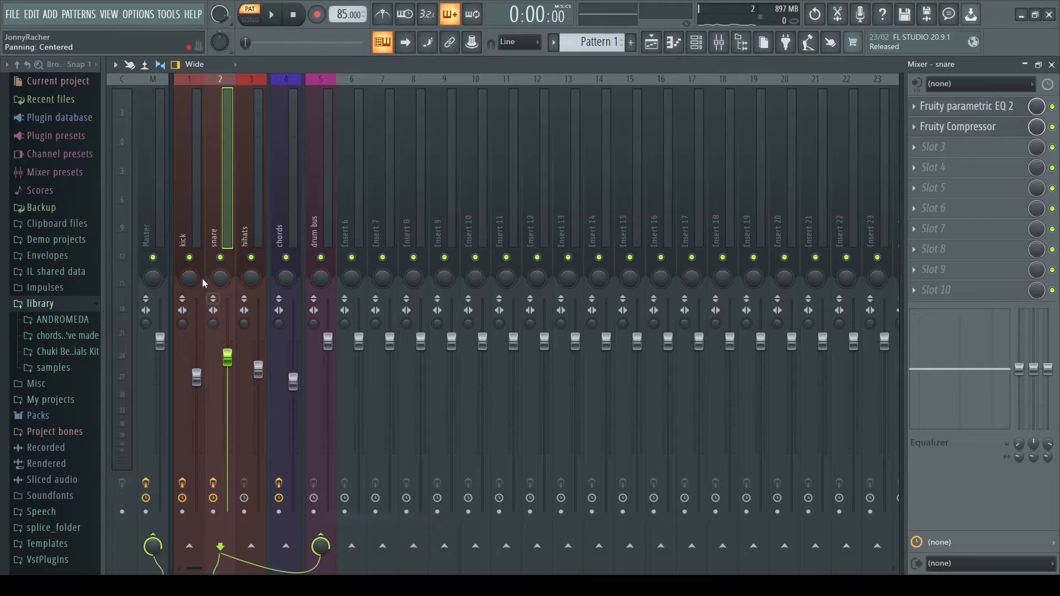
click(183, 221)
right_click(321, 545)
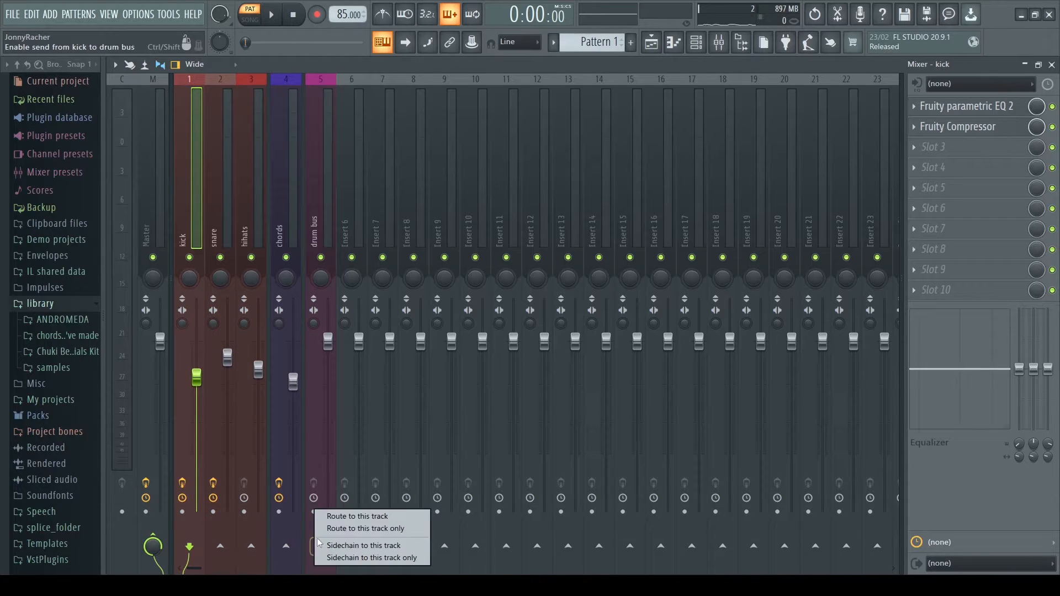
click(338, 515)
Add a Fruity Compressor to effect slot 1 of the drum bus track
click(318, 188)
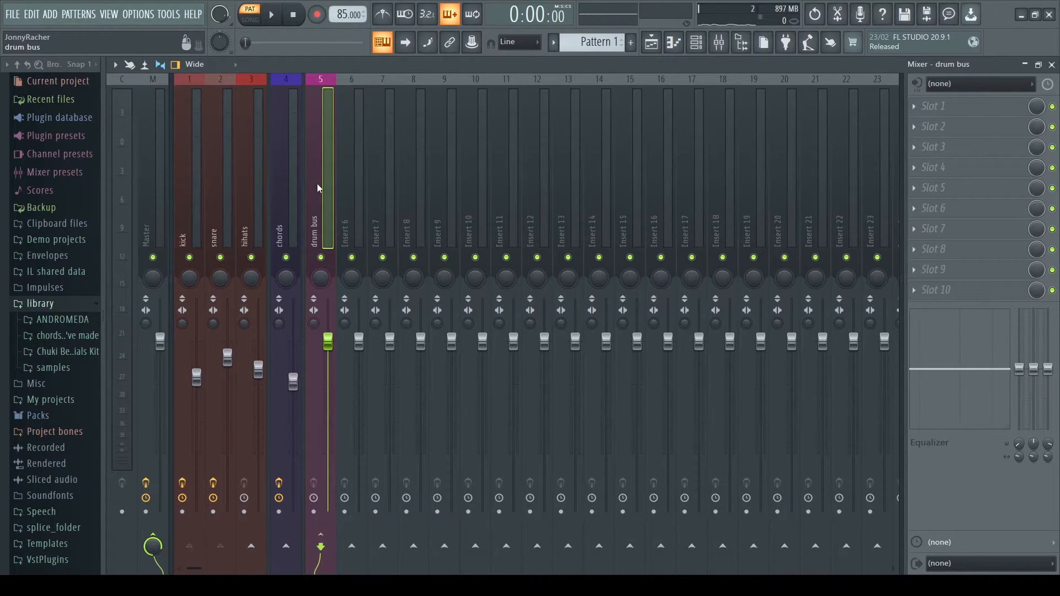
click(933, 106)
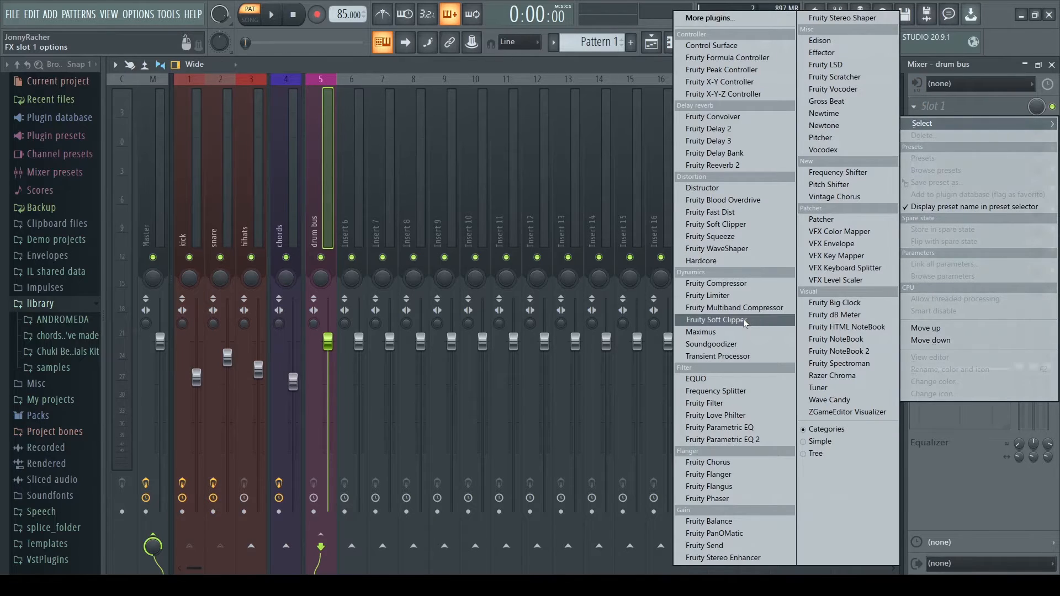
click(734, 283)
drag(426, 193, 574, 215)
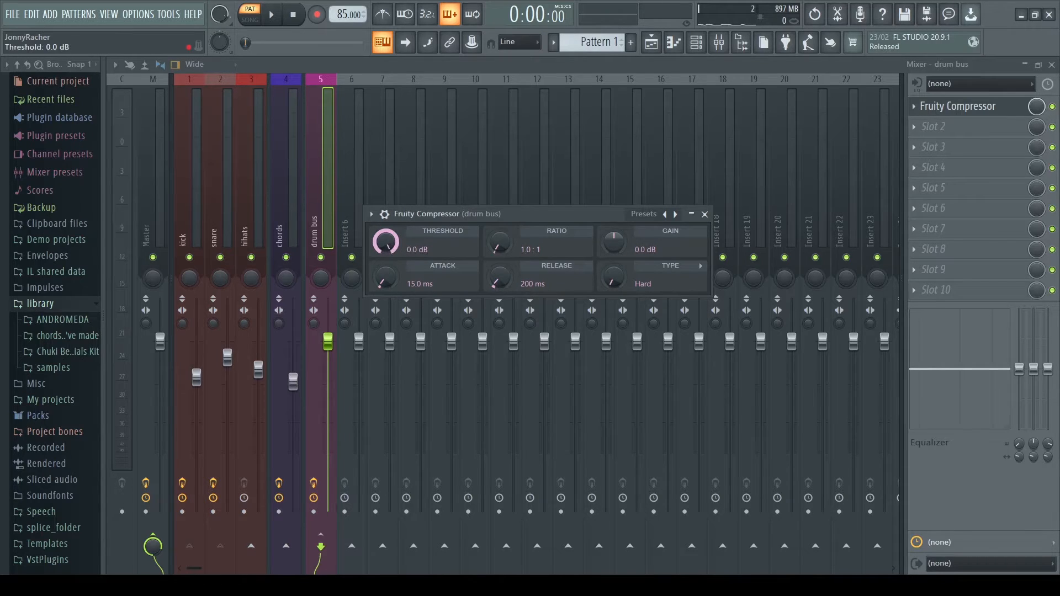
Set the drum bus compressor to a -3.1 dB threshold, 2.2:1 ratio, 20.6 ms attack and 1.6 dB gain
drag(385, 241, 385, 247)
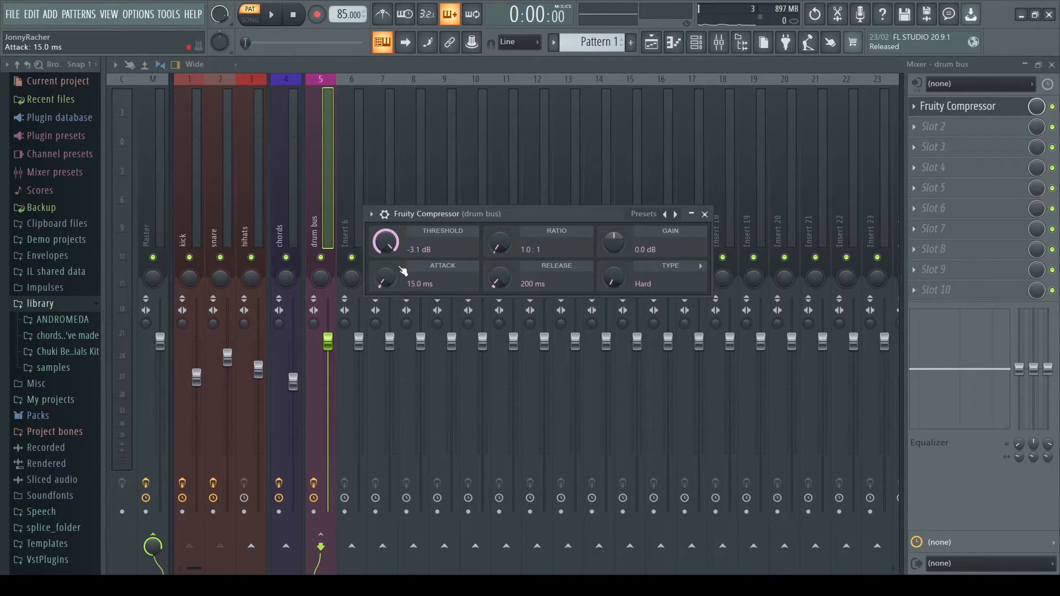
drag(402, 271, 402, 267)
drag(500, 247, 500, 243)
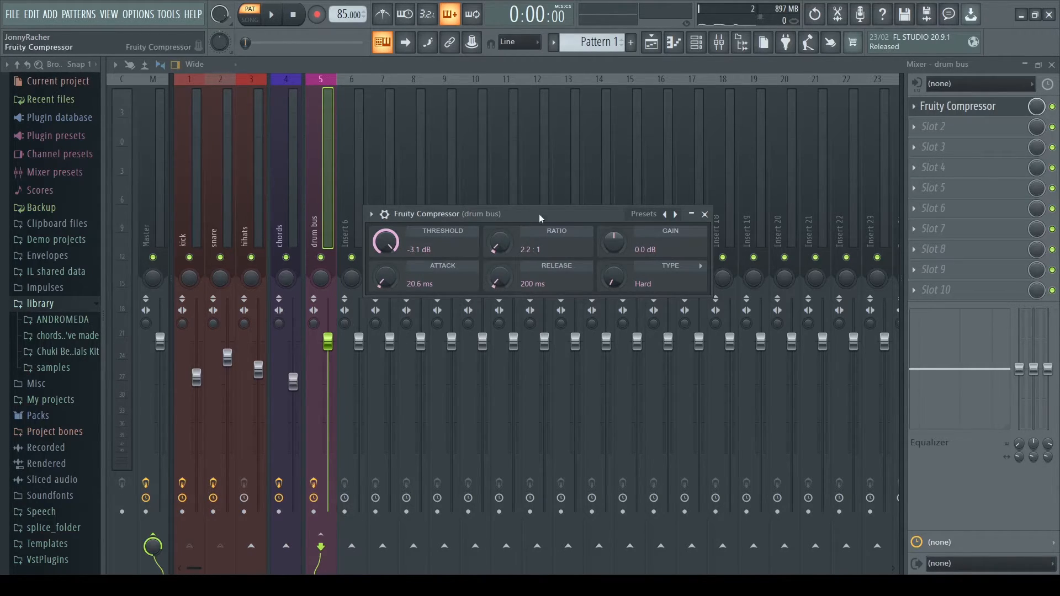
drag(613, 243, 613, 239)
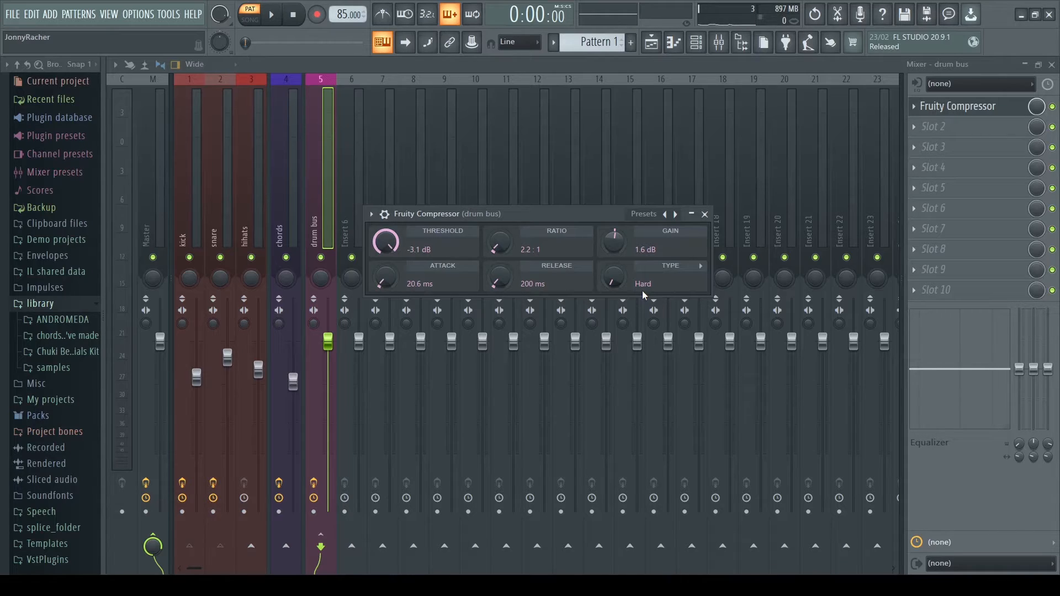
click(704, 214)
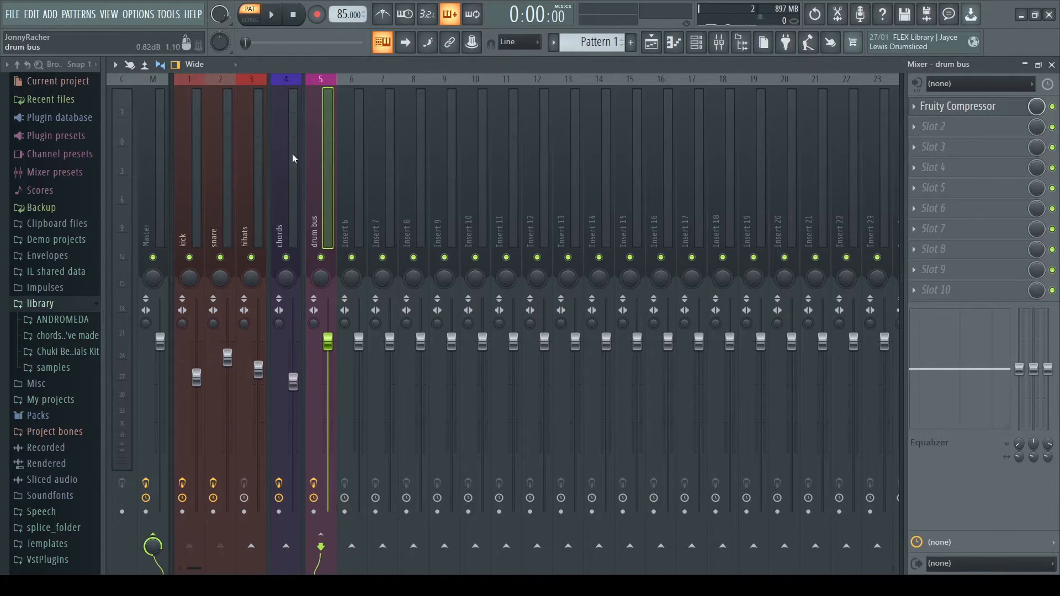
Balance the levels during playback by lowering the drum bus volume to -10.2 dB and the snare fader slightly
key(space)
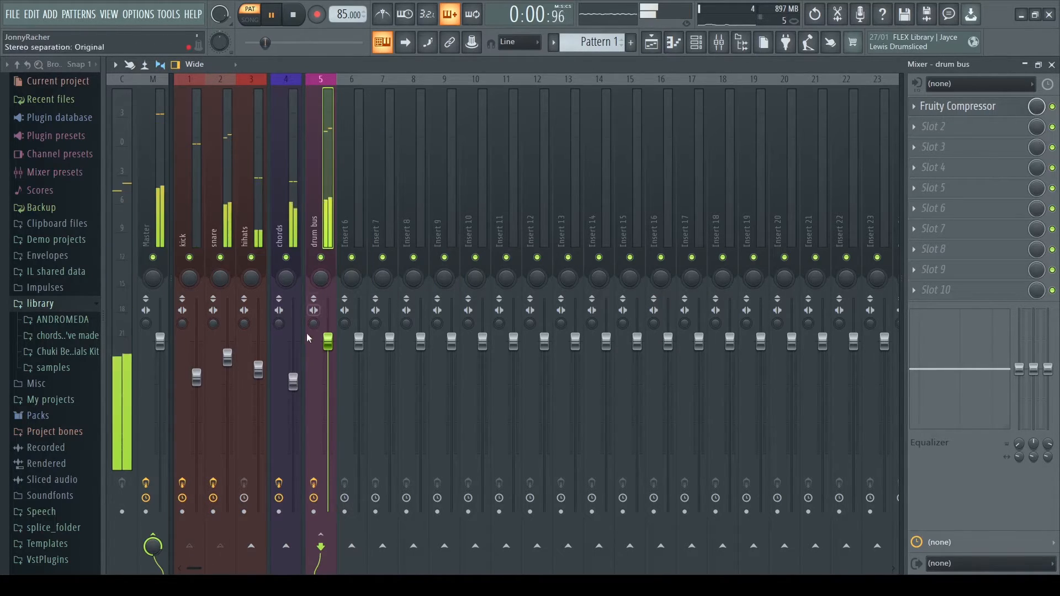
drag(328, 342, 328, 393)
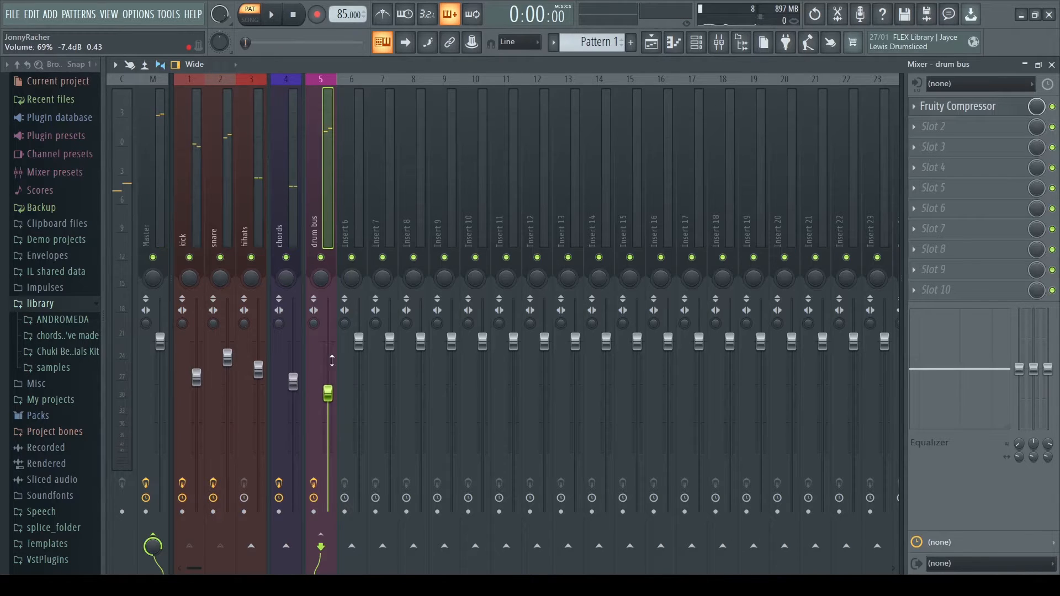
key(space)
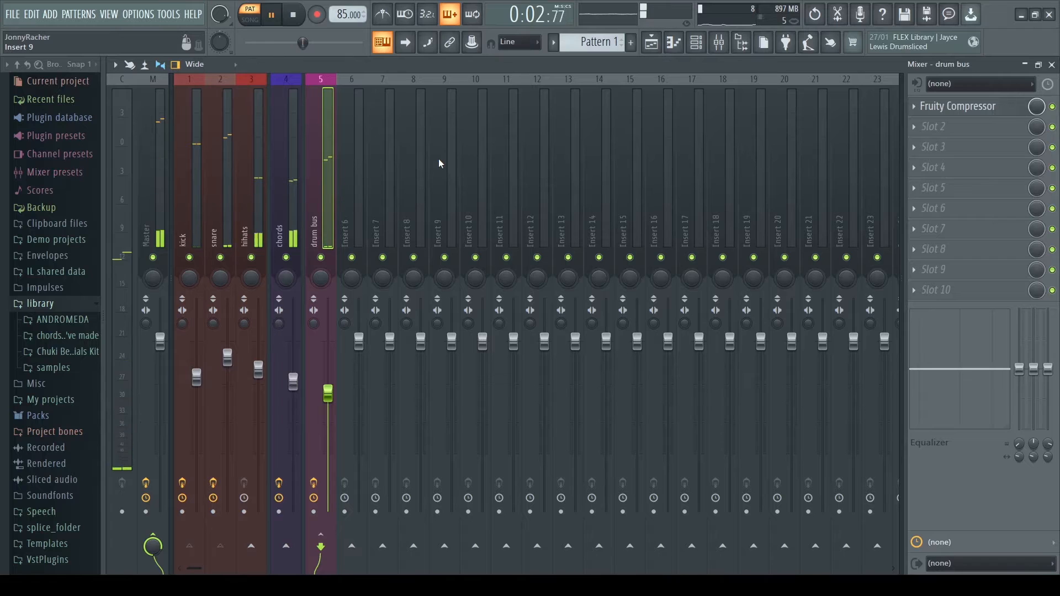
drag(328, 394, 327, 416)
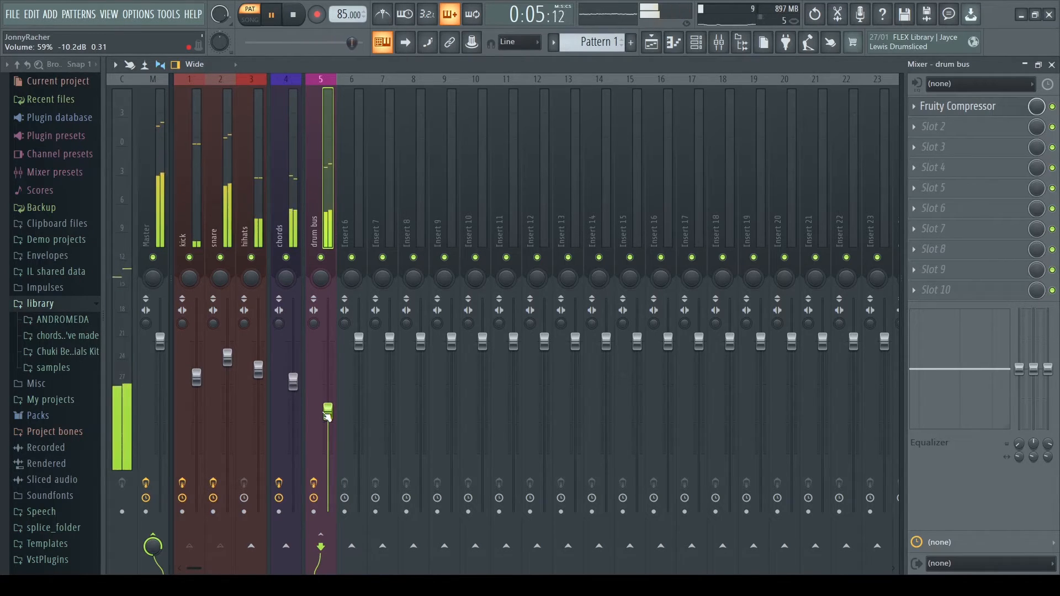
drag(227, 357, 227, 368)
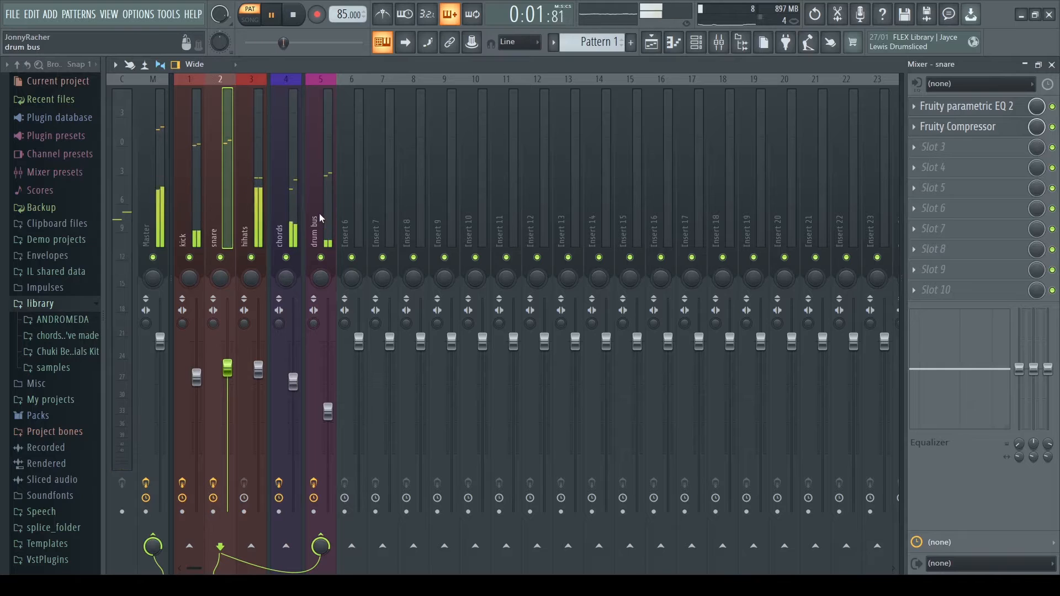
Set the drum bus compressor's threshold to -5.3 dB and play the beat to check it
click(318, 197)
key(space)
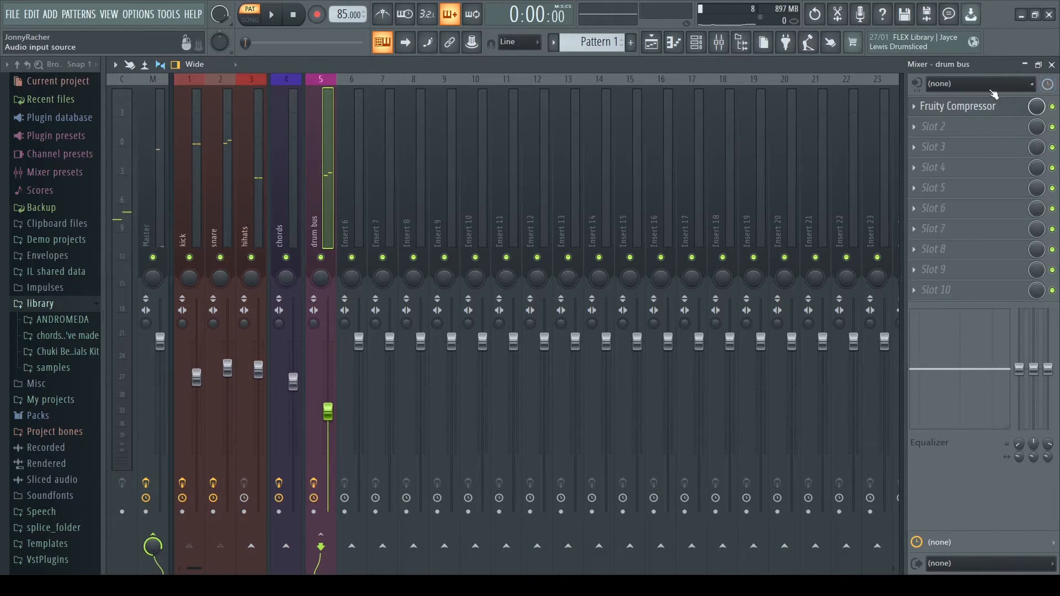
click(972, 106)
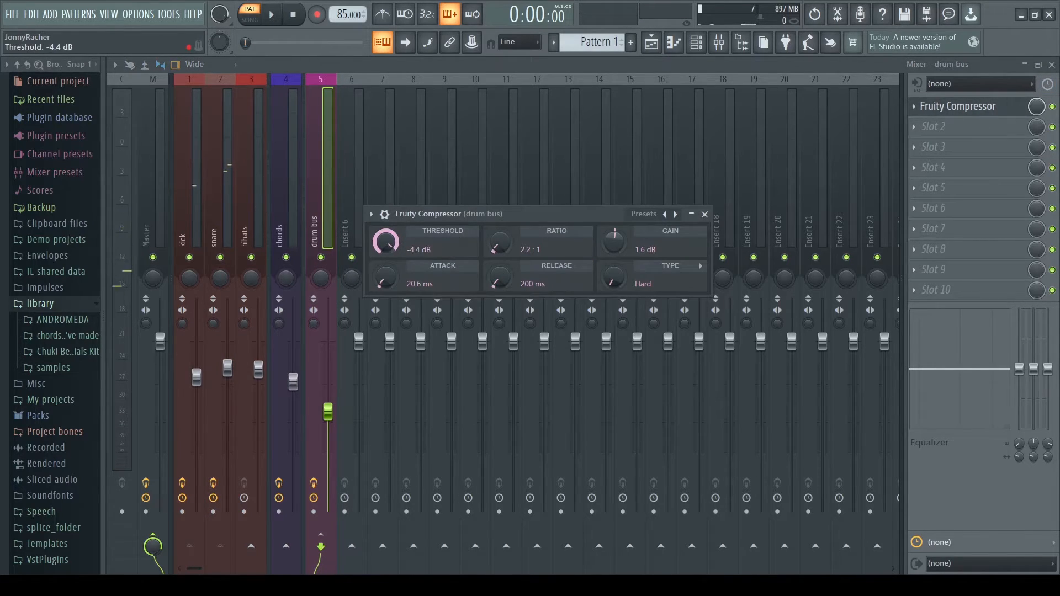
key(space)
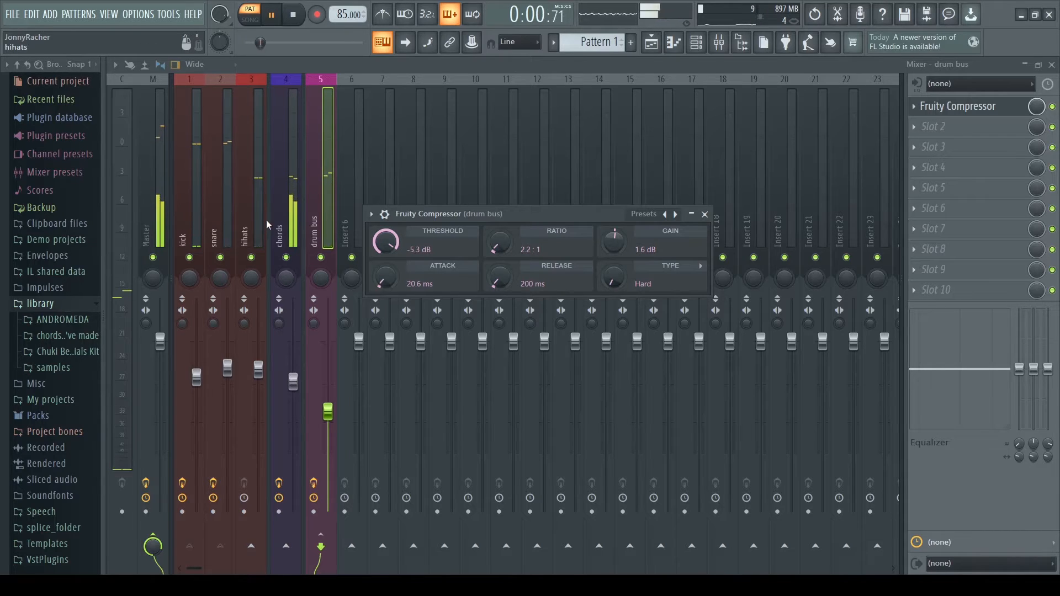
key(space)
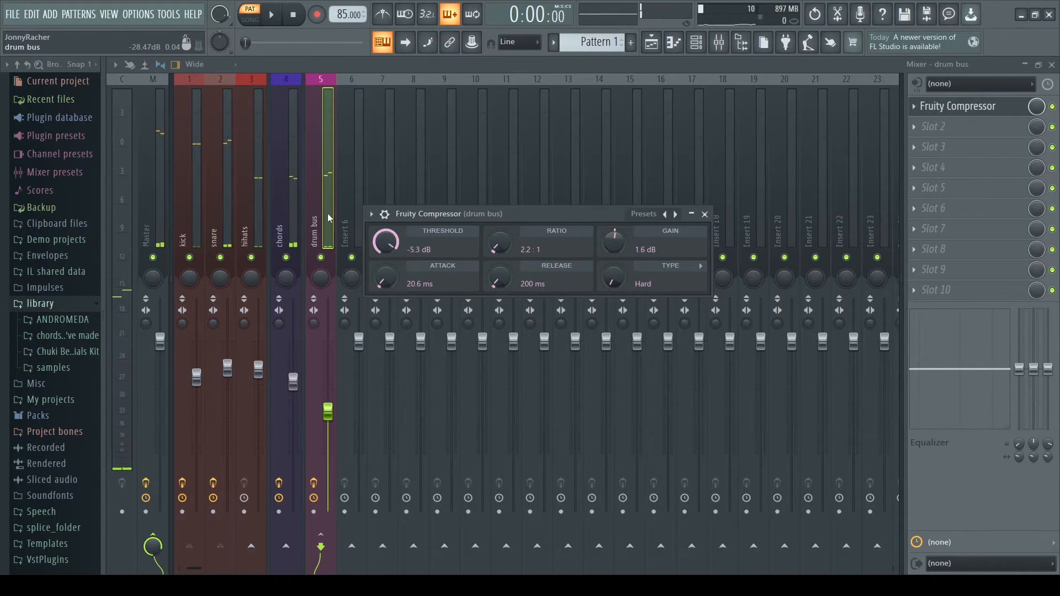
click(705, 214)
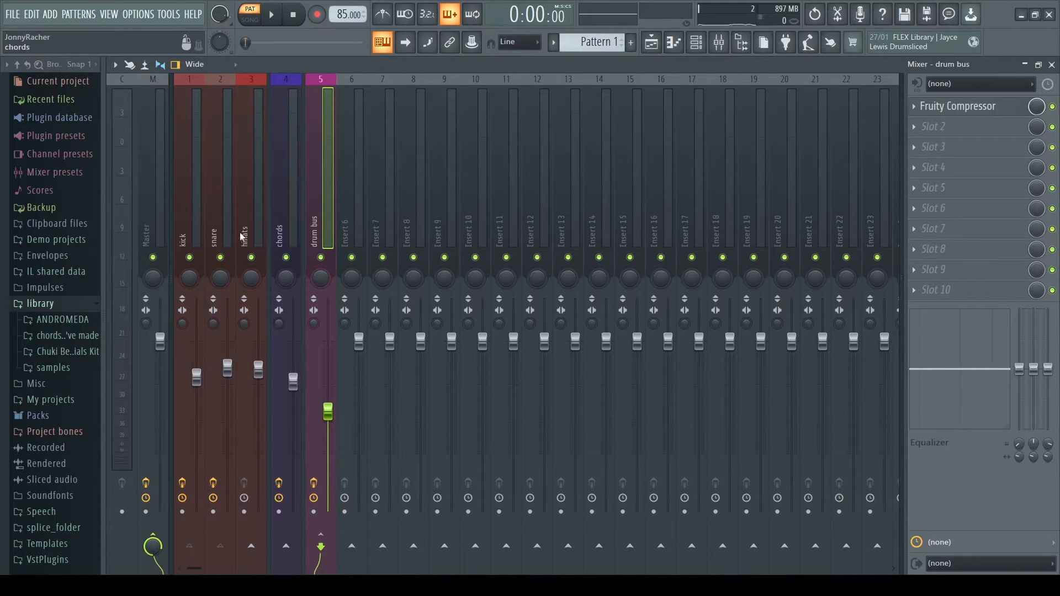
Add a Fruity Compressor to effect slot 1 of the Master track
click(146, 218)
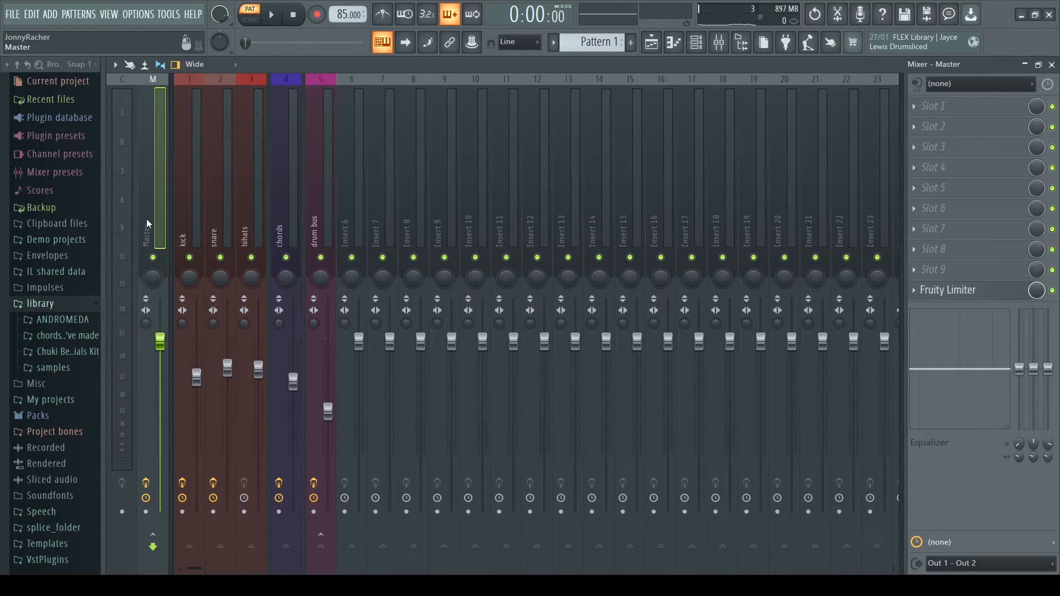
click(916, 105)
click(1055, 57)
click(926, 107)
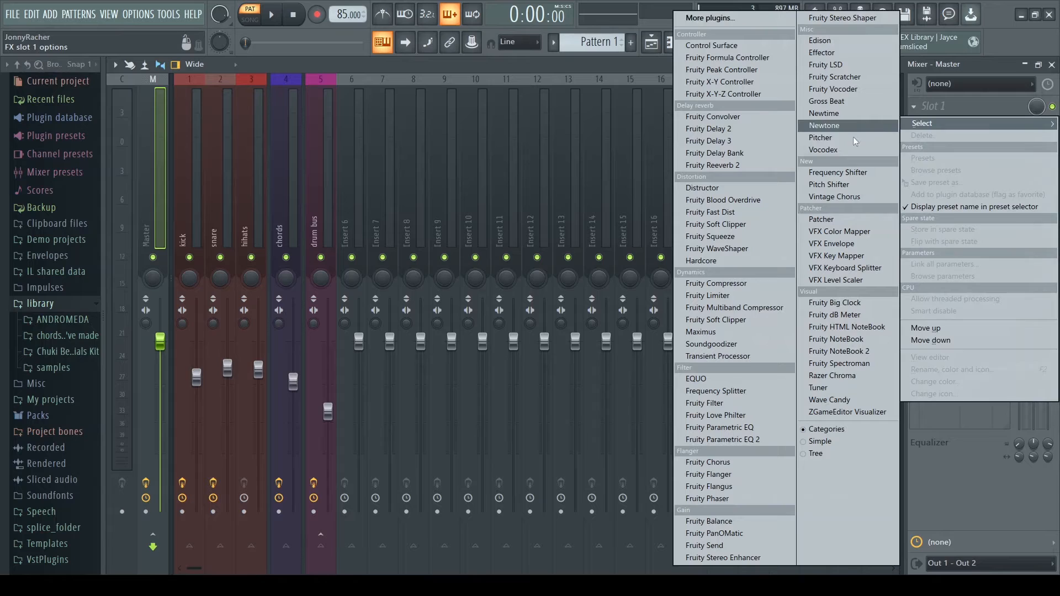
click(747, 287)
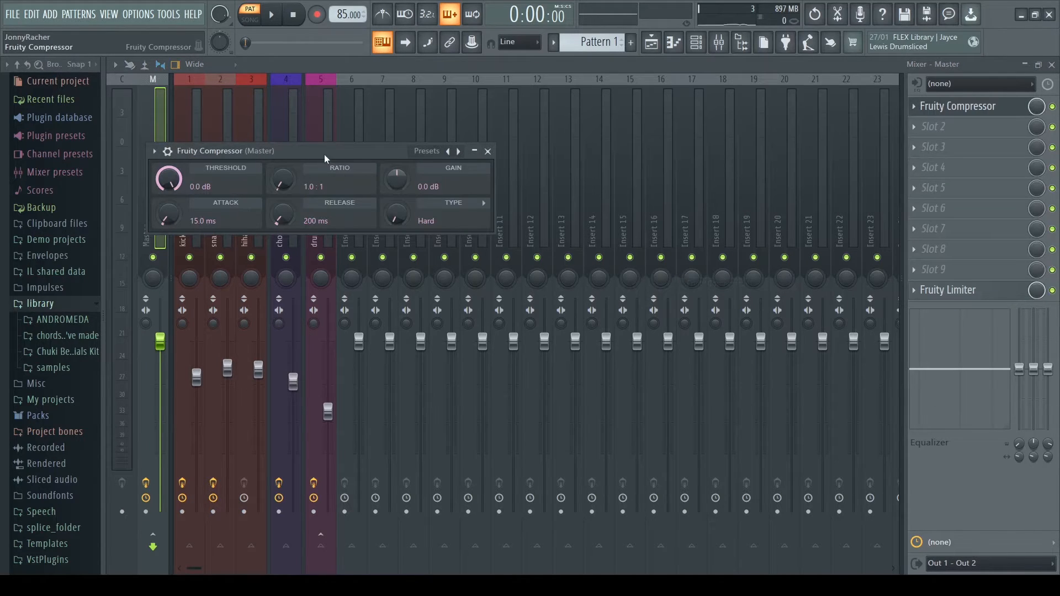
drag(323, 154, 558, 188)
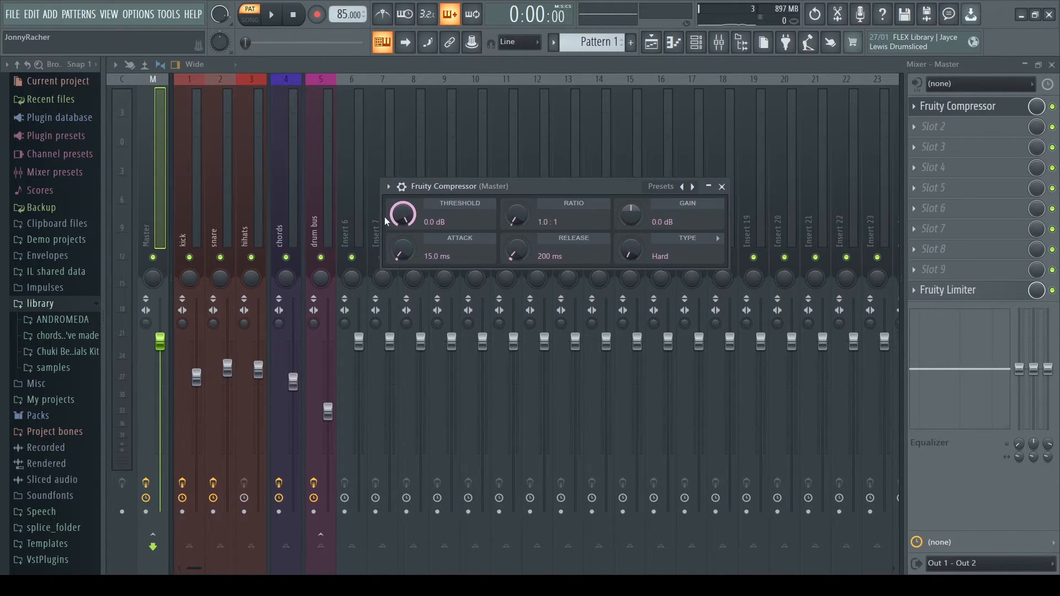
Set the master compressor to -2.5 dB threshold, 1.5:1 ratio, 34.7 ms attack, 219 ms release, Medium type and 1.1 dB gain
drag(403, 215, 403, 219)
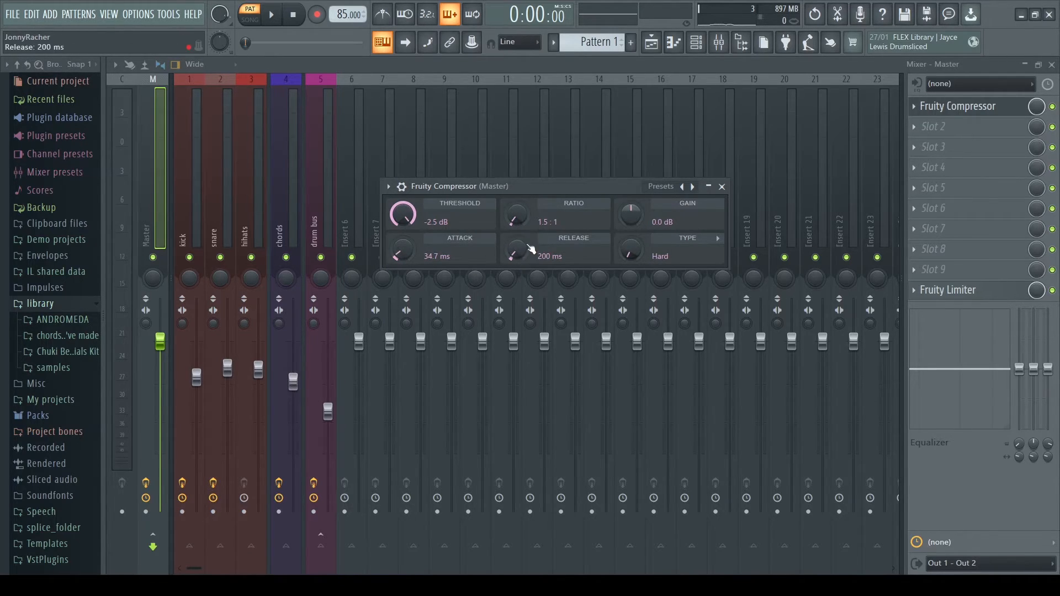
drag(516, 250, 516, 244)
drag(629, 250, 630, 254)
drag(666, 206, 666, 205)
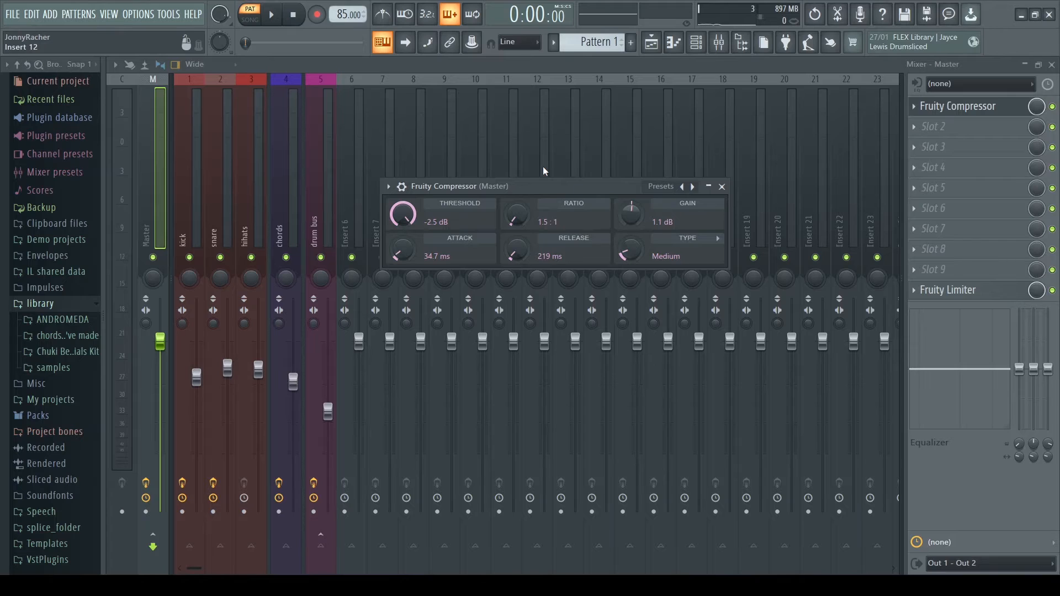
Raise the drum bus fader slightly during playback, and close the mixer and master compressor while listening to the beat
key(space)
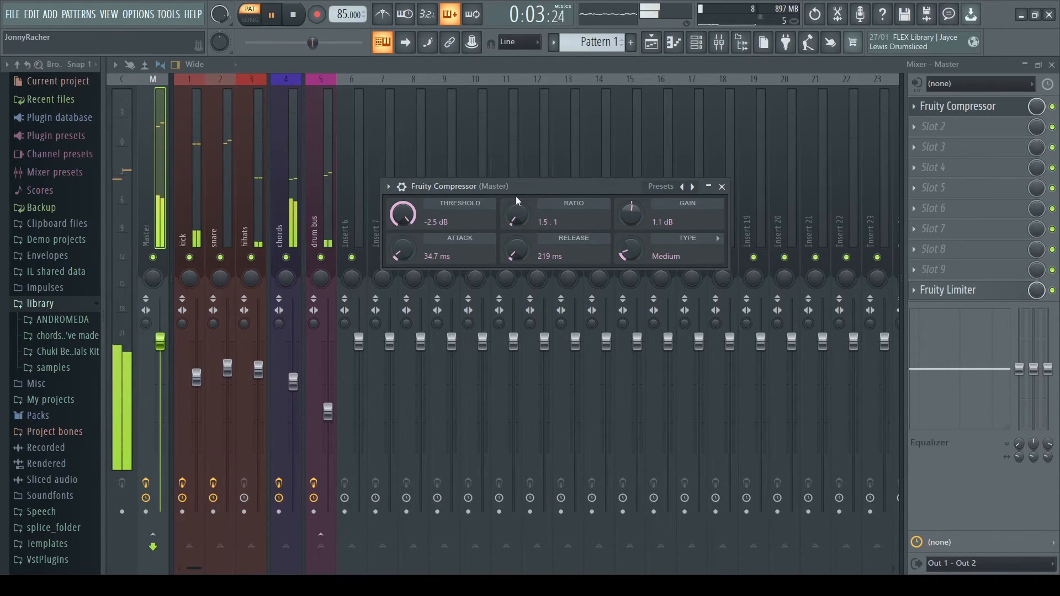
drag(328, 411, 328, 399)
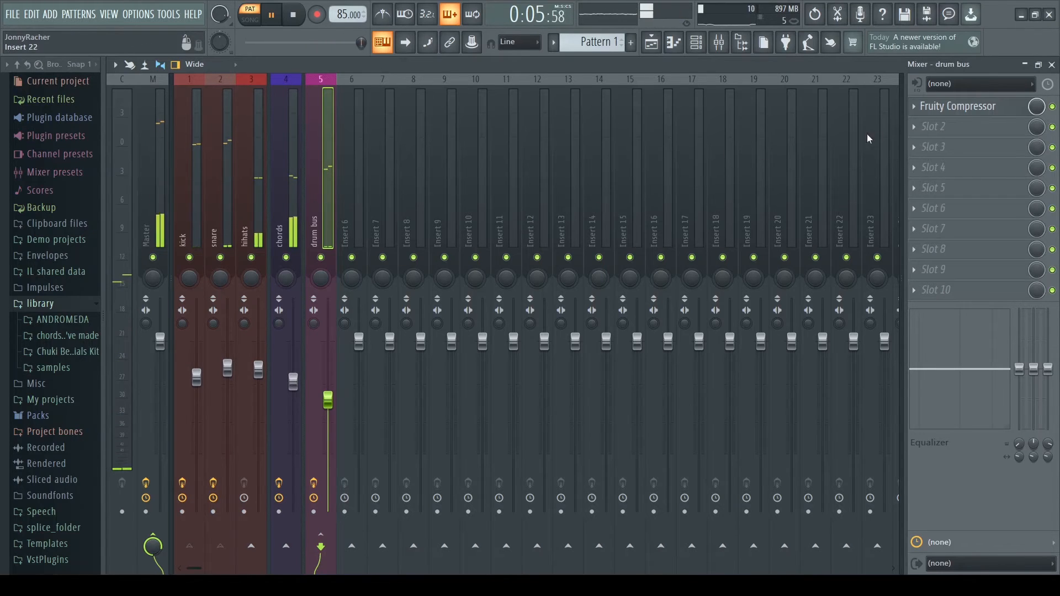
click(1052, 65)
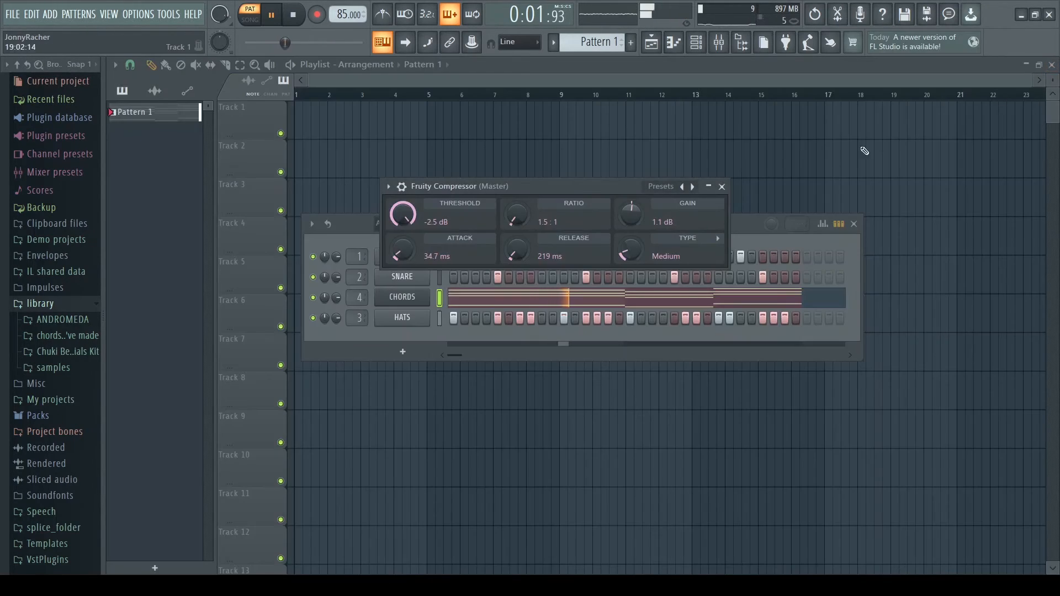
click(721, 184)
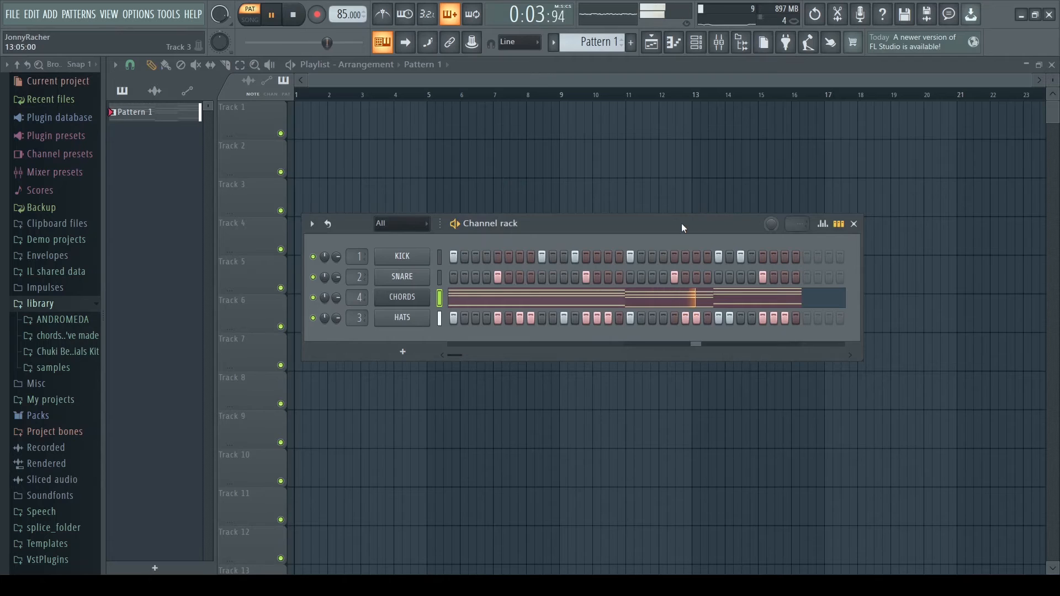
key(space)
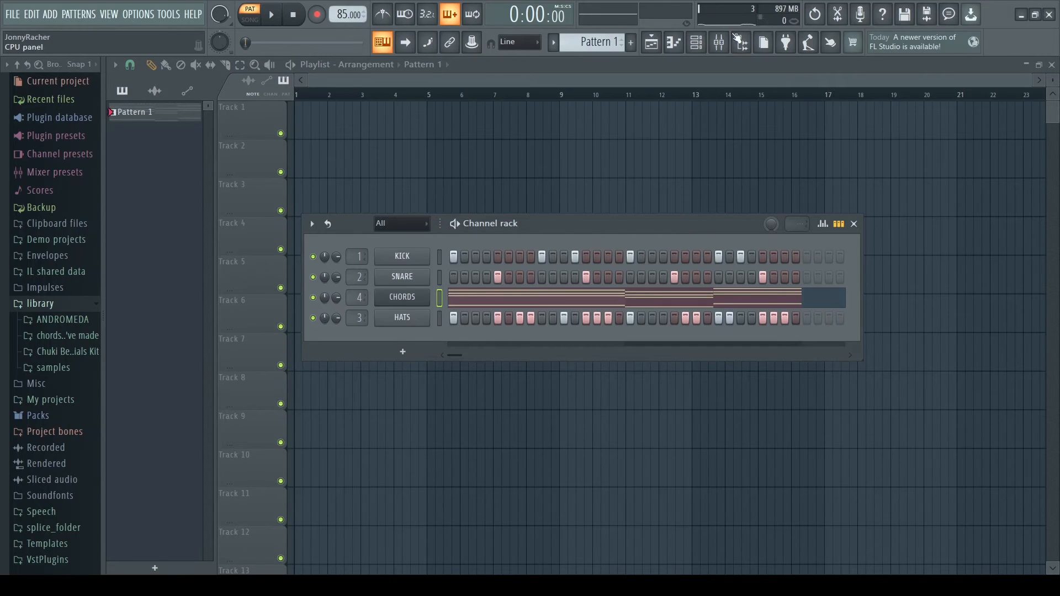
Reopen the mixer with the Master track's Fruity Compressor in view and move the compressor window down
click(697, 42)
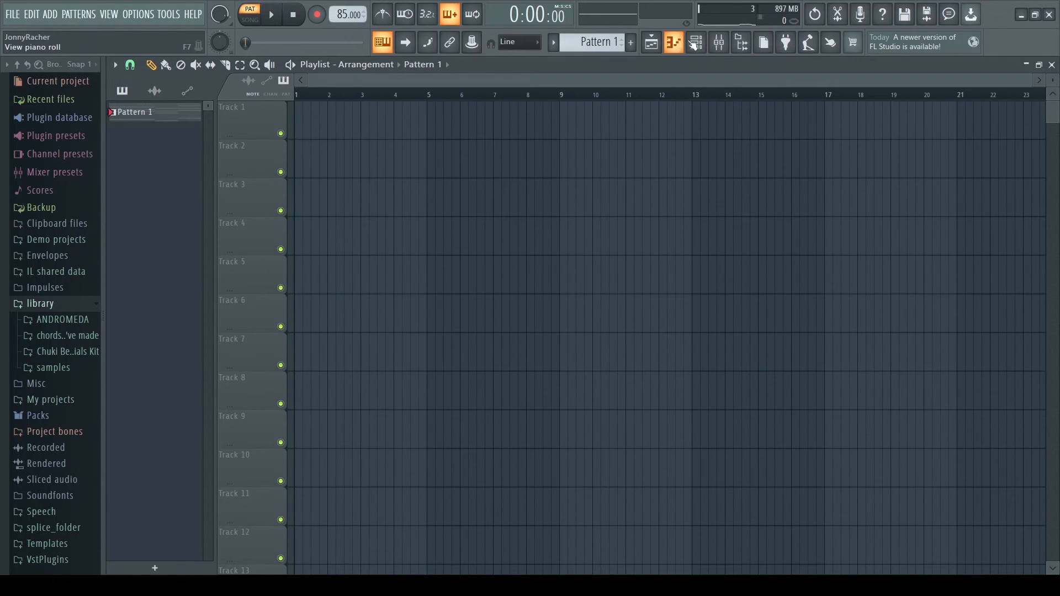
click(718, 42)
click(991, 114)
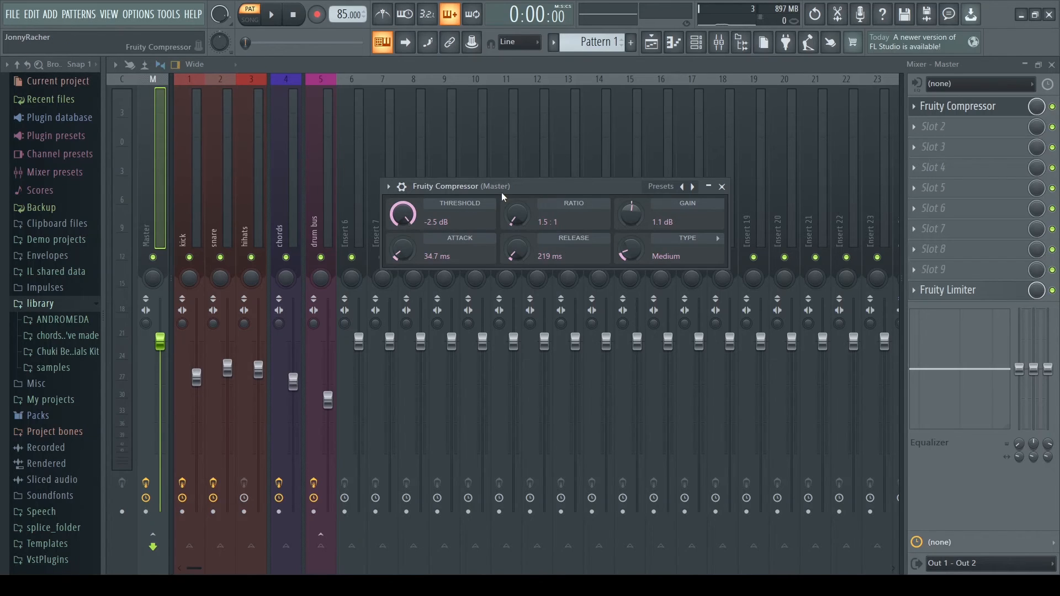
drag(485, 195, 477, 258)
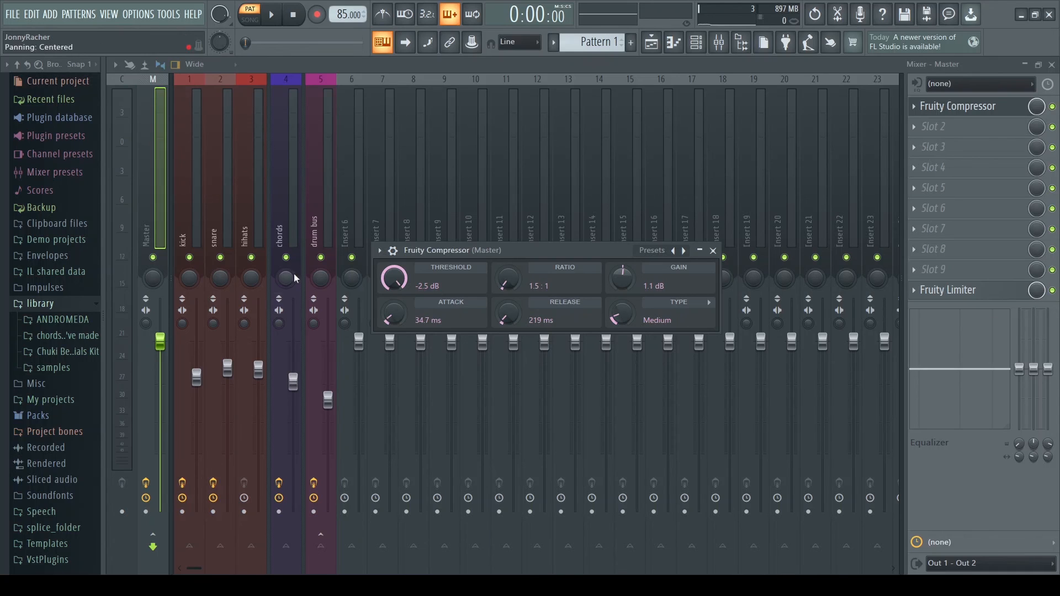
Close the compressor and mixer, and show the channel rack over the playlist, moved slightly down and to the right
click(712, 250)
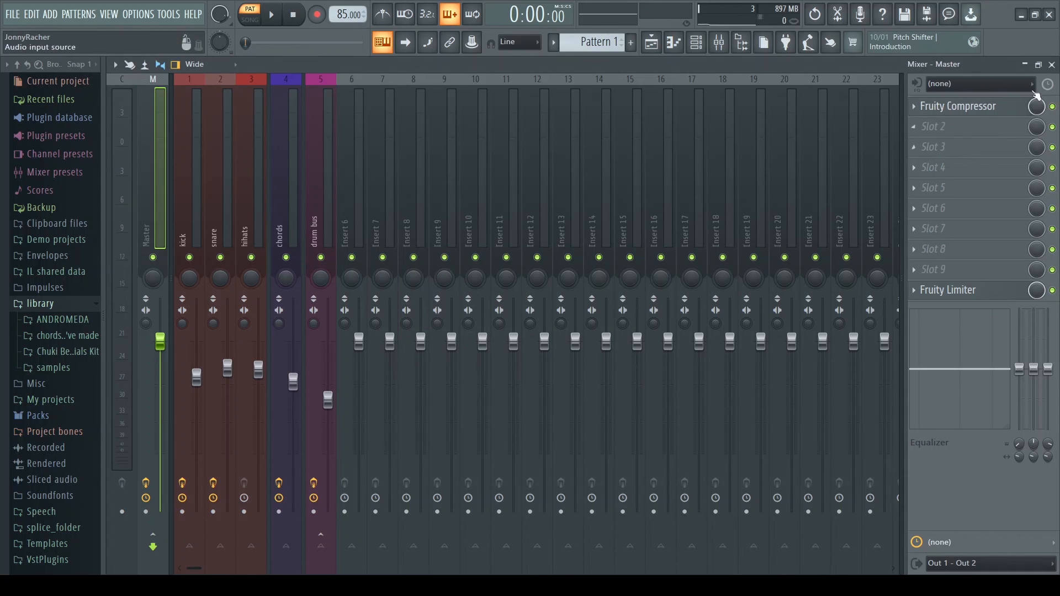
click(1052, 65)
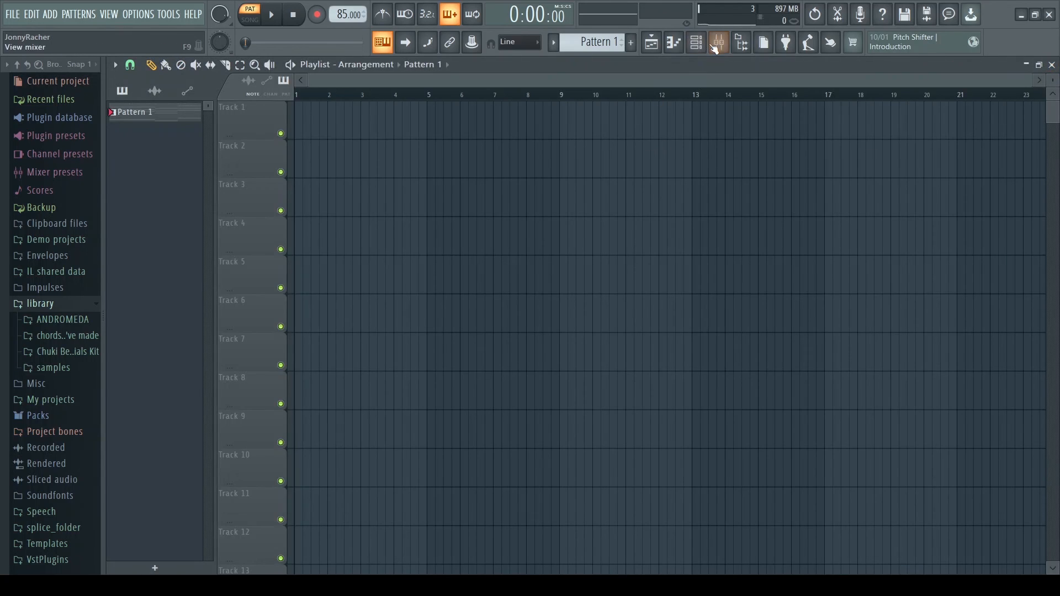
click(696, 43)
drag(579, 230, 617, 249)
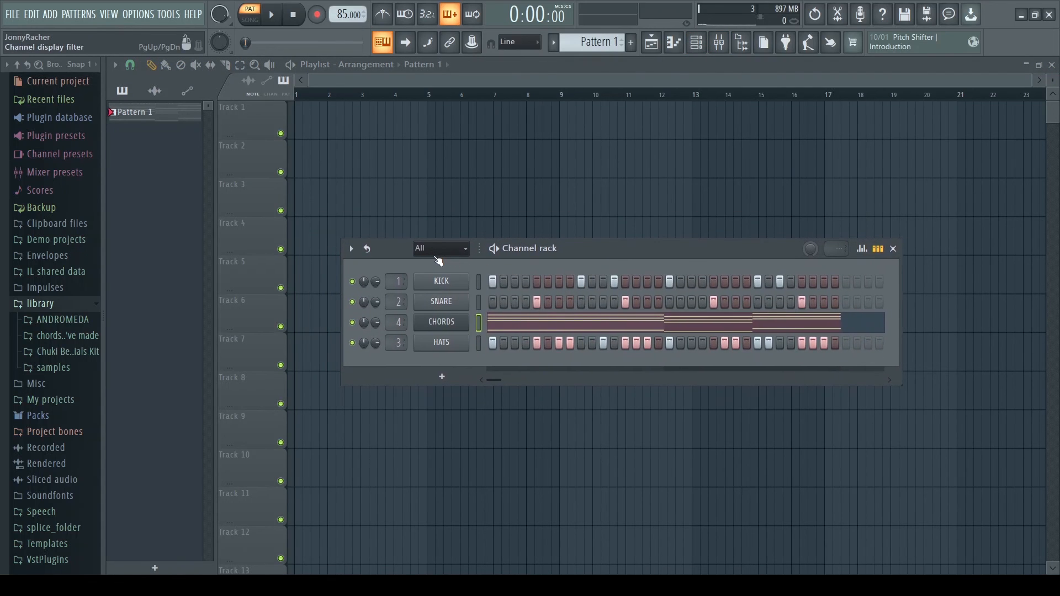